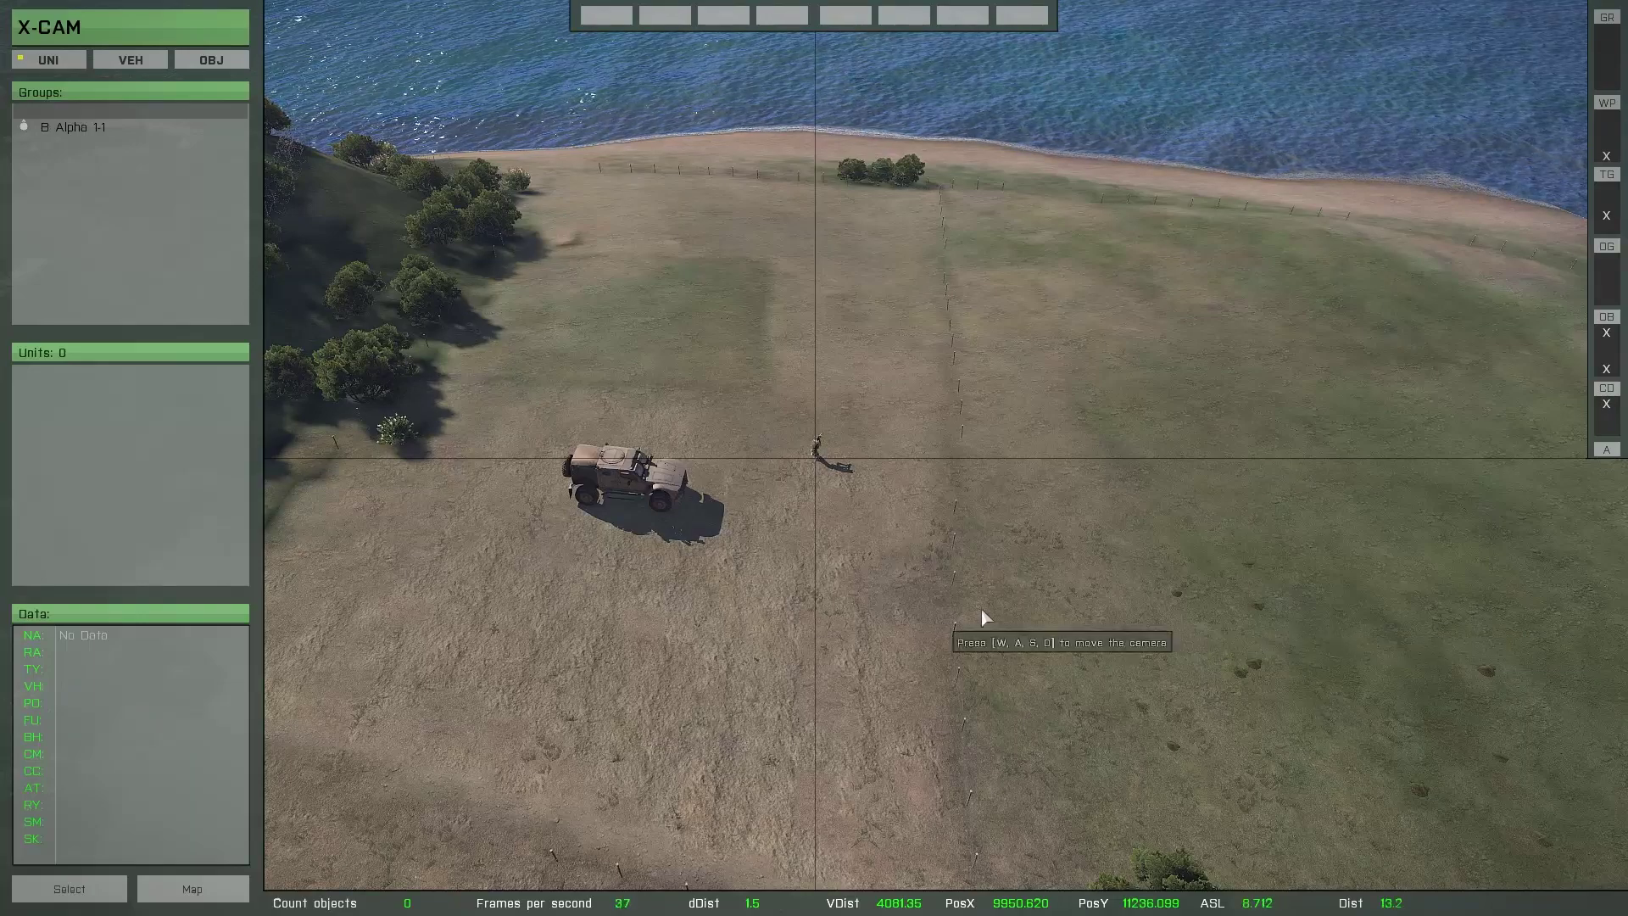
Examine the terrain around the soldier and the parked vehicle from different camera angles and zoom distances
right_drag(1048, 563, 731, 543)
scroll(732, 545, down, 1)
right_drag(935, 547, 685, 543)
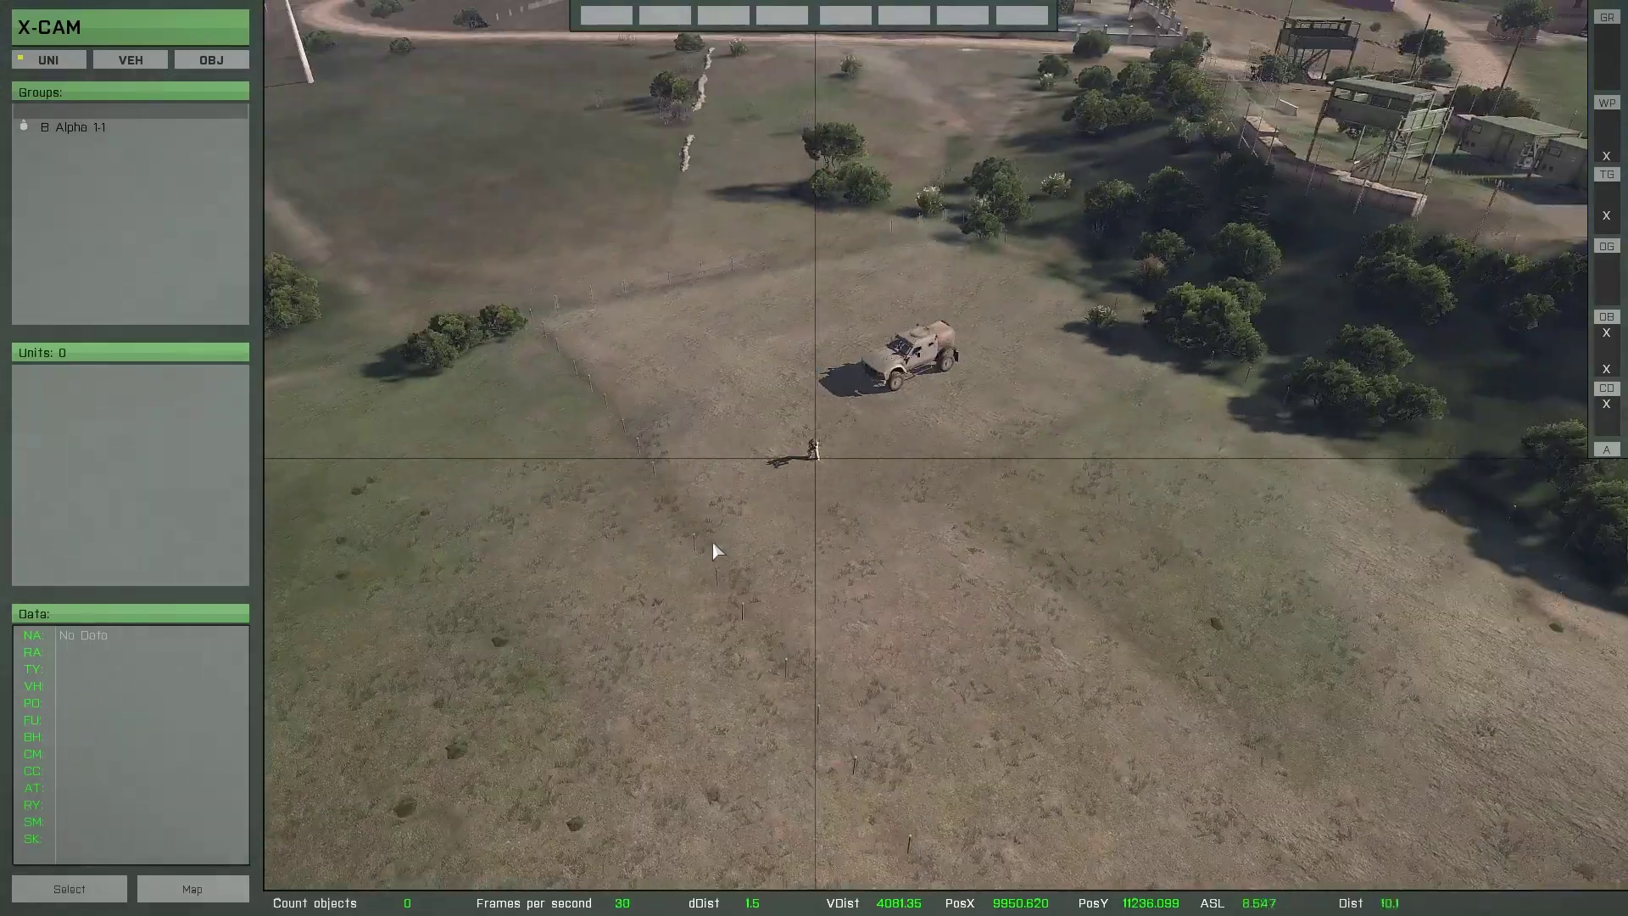
scroll(787, 546, down, 10)
right_drag(984, 558, 1030, 636)
scroll(918, 553, up, 10)
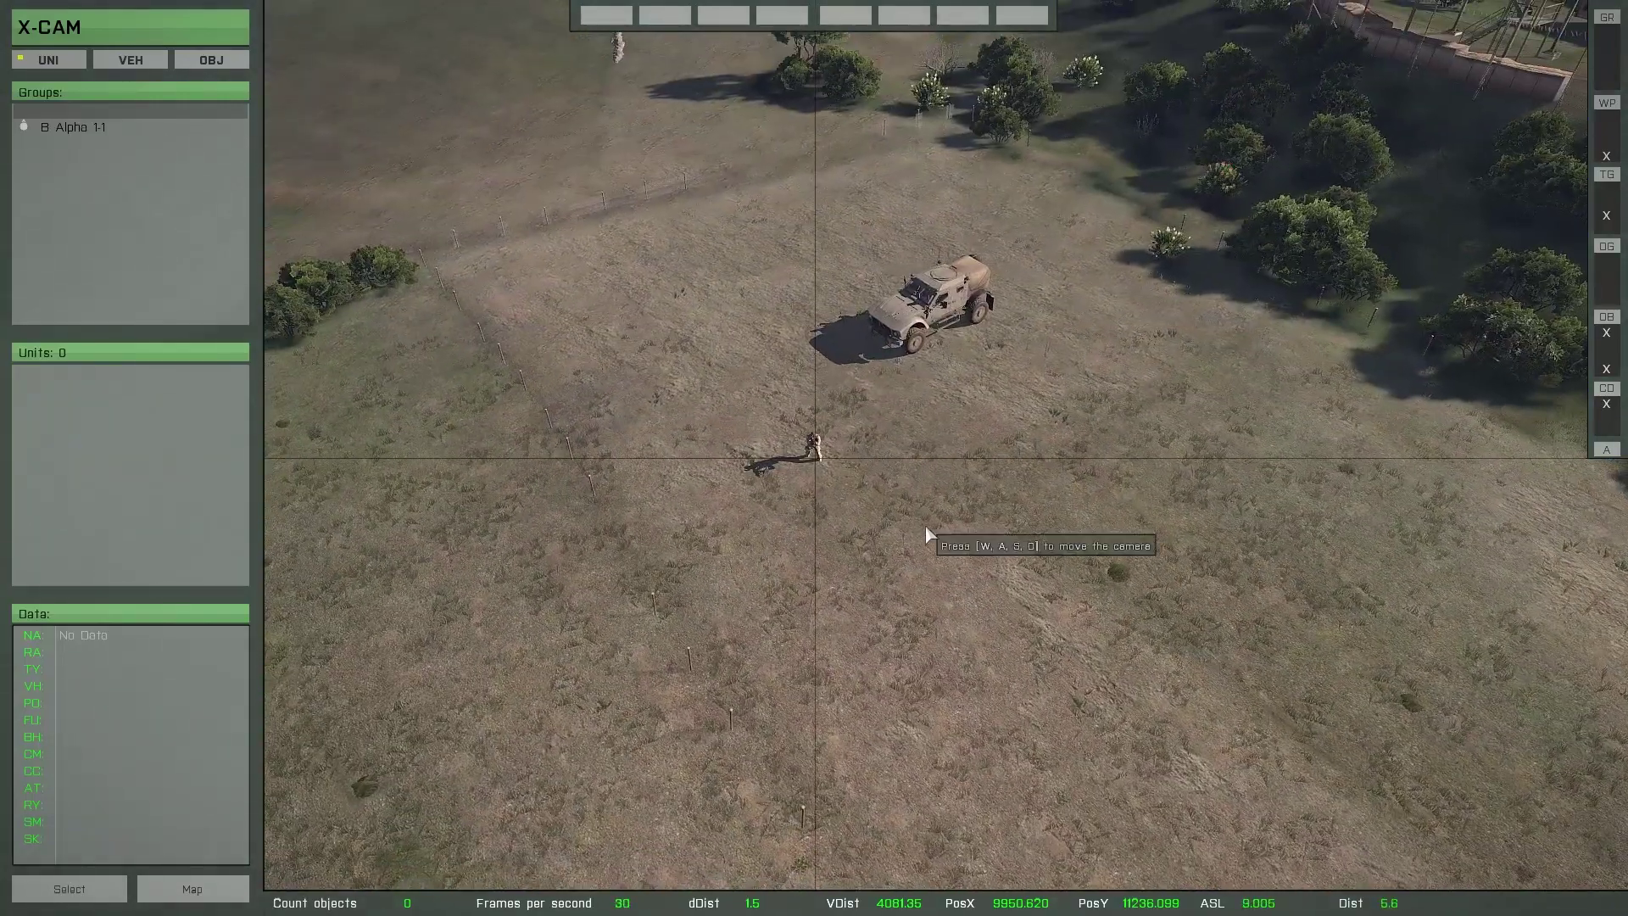
scroll(926, 525, down, 5)
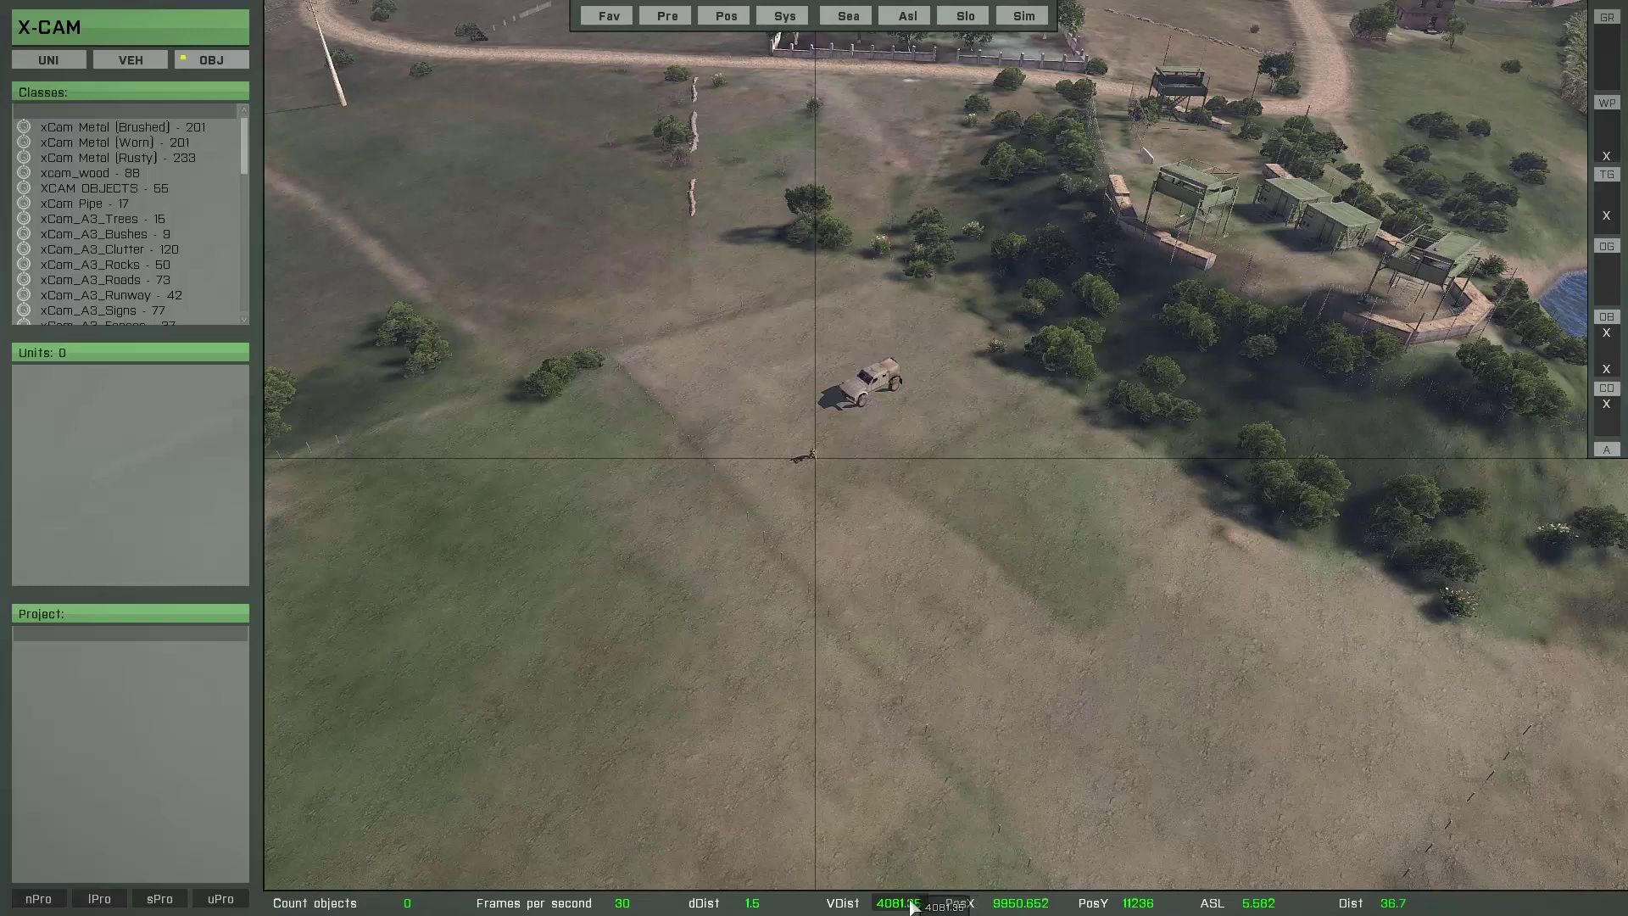
Set the view distance to 2000 and bring up the list of environment parameters
click(910, 902)
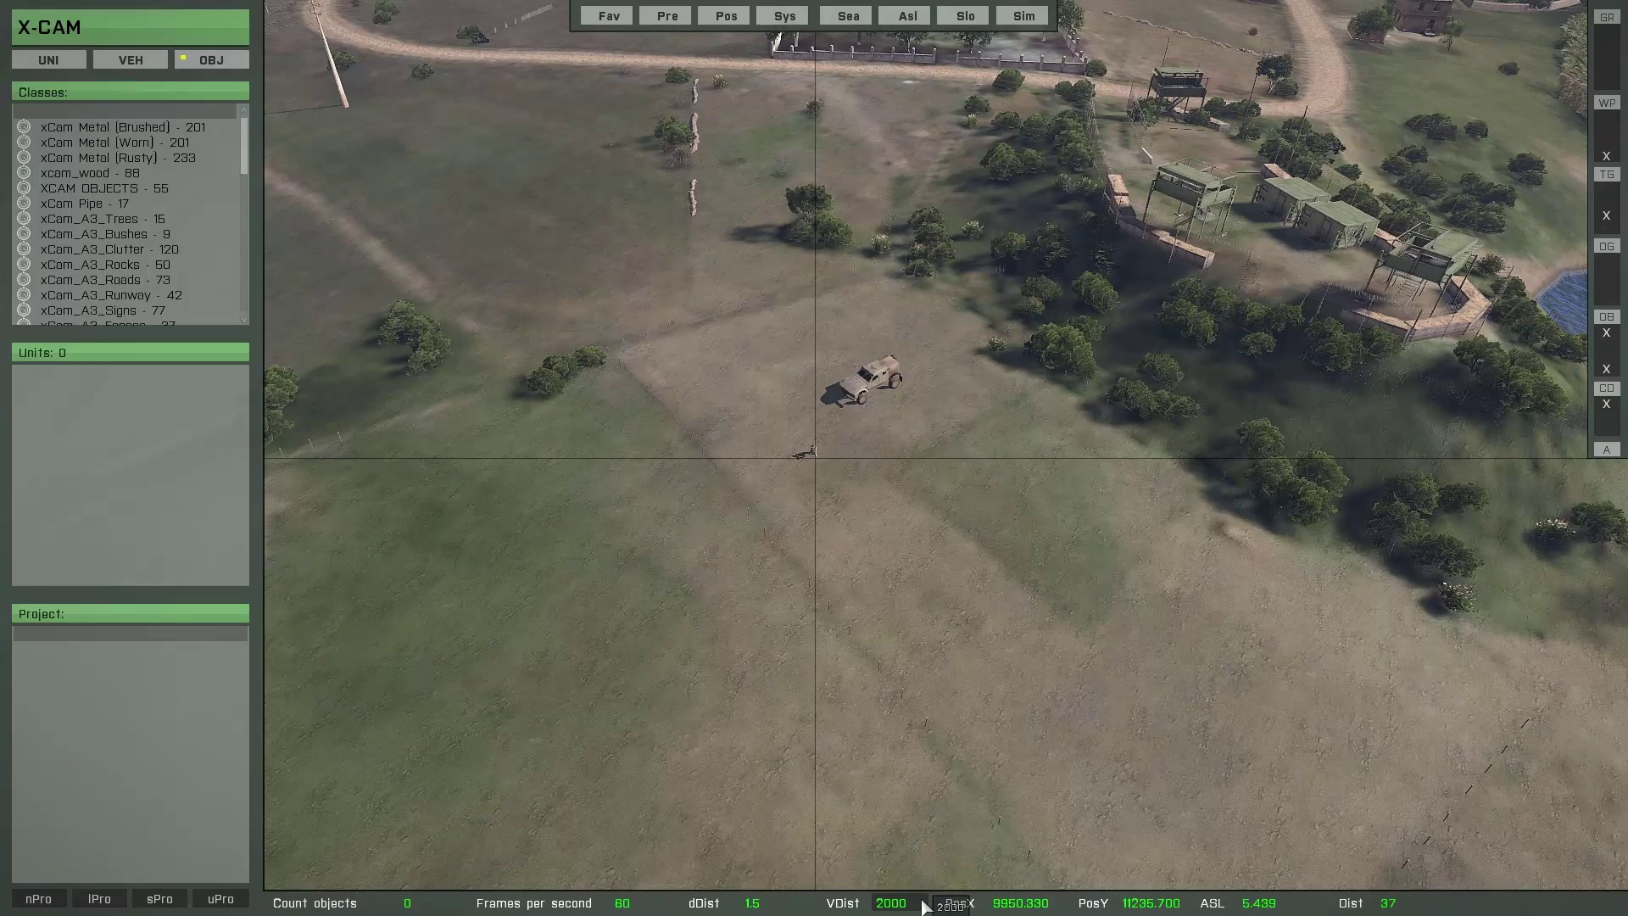
click(924, 906)
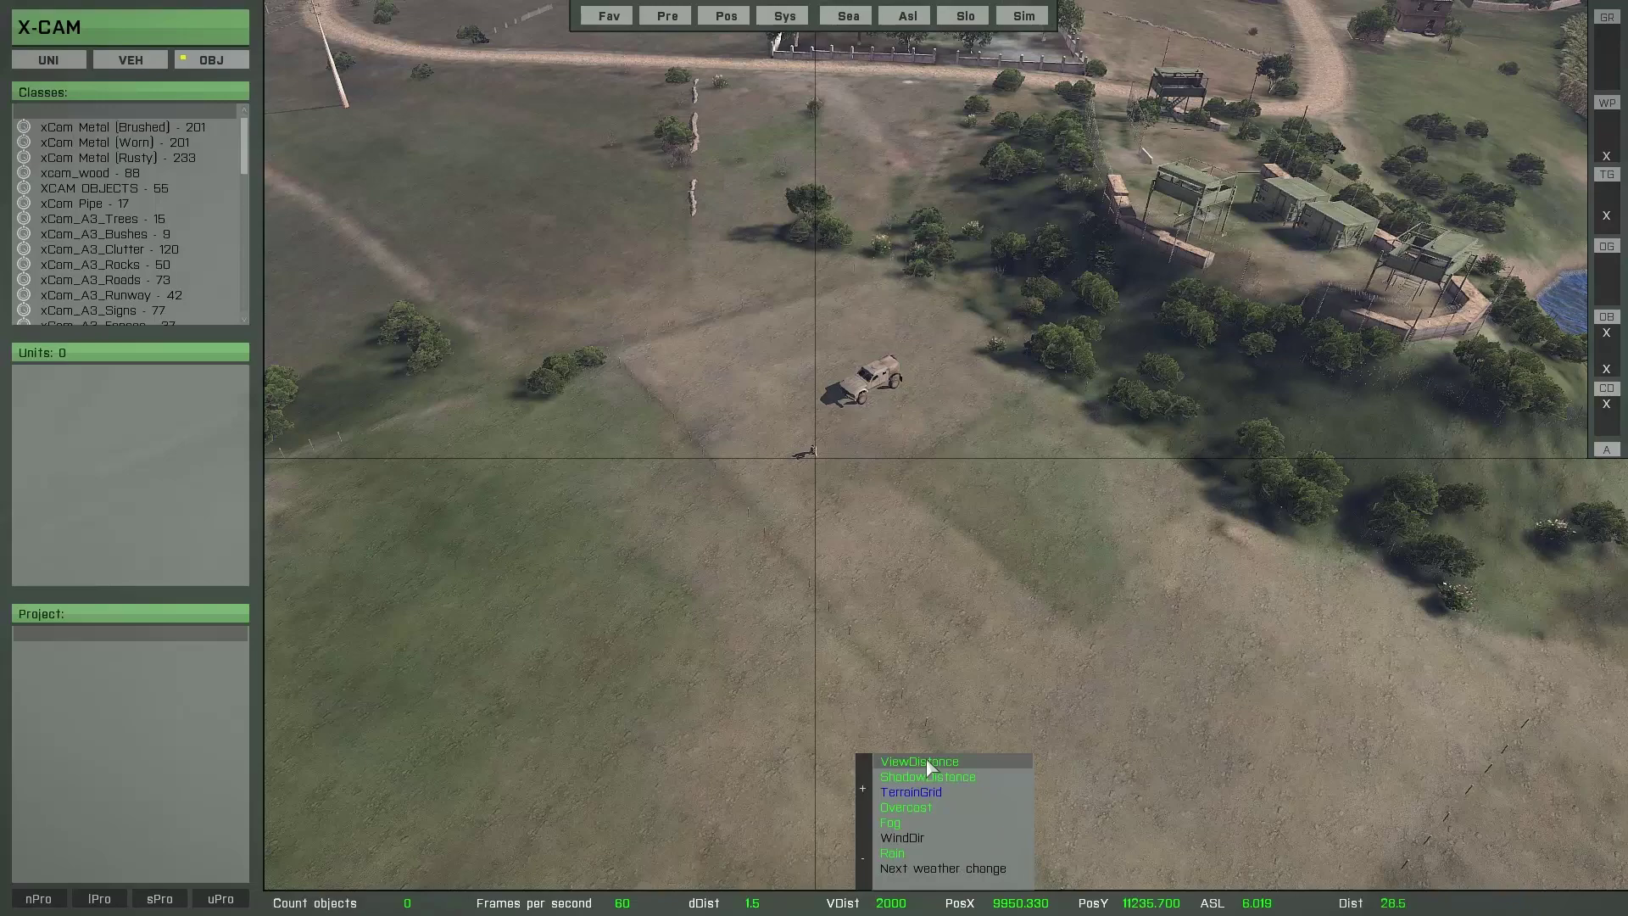
Raise the view distance past 3000 while watching the horizon, and bring it down to 1500
right_drag(912, 721, 684, 492)
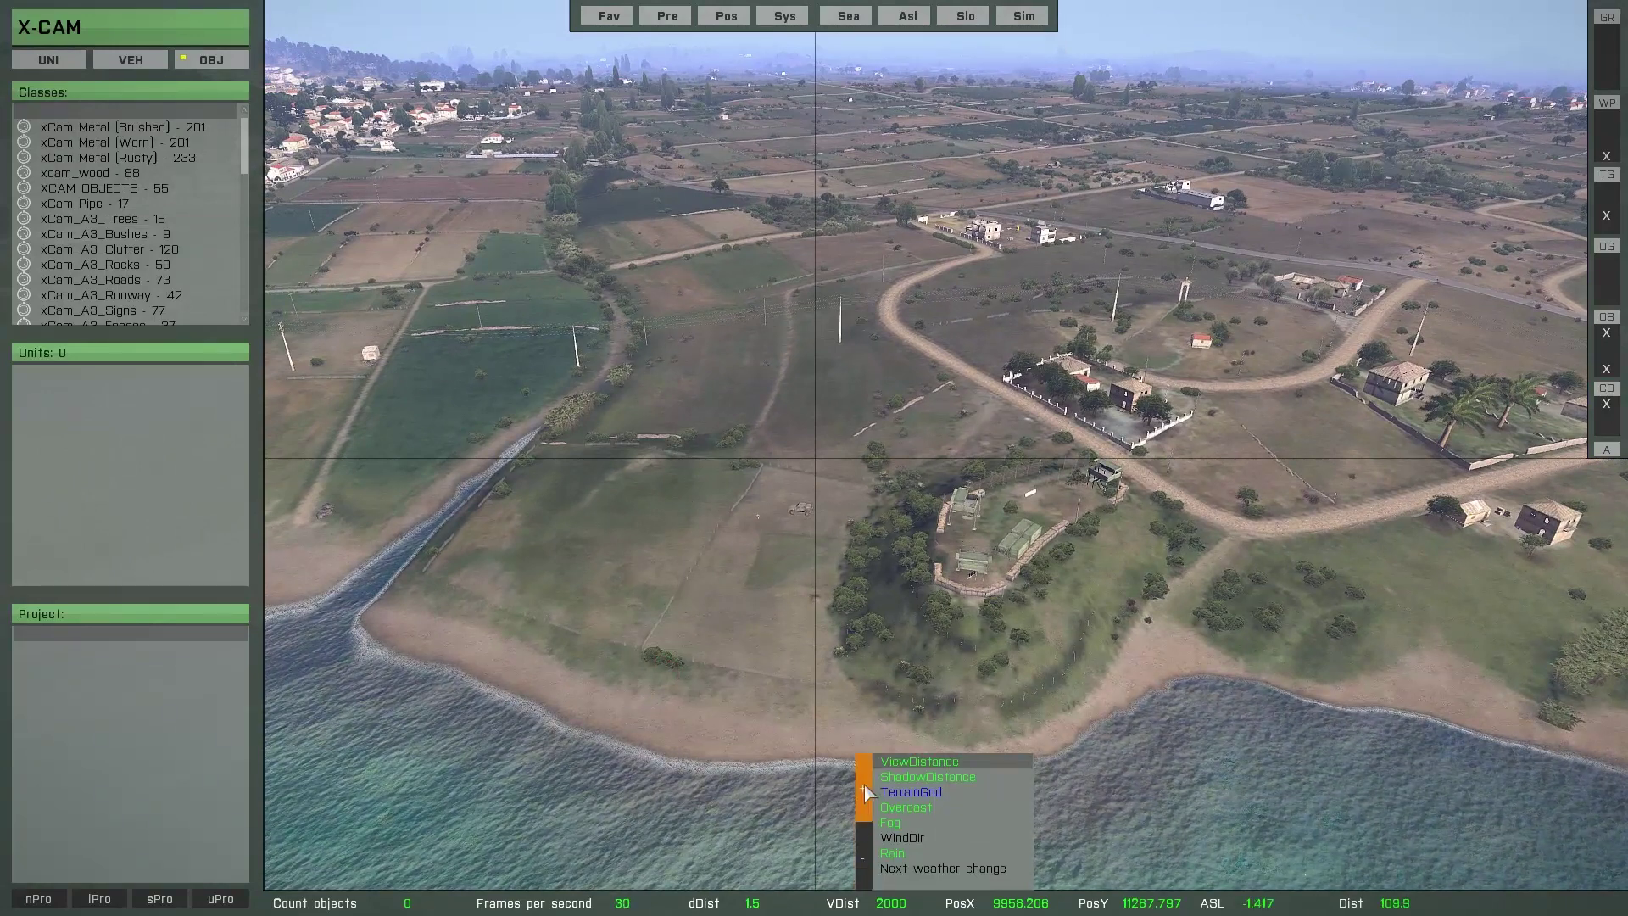
click(864, 792)
click(864, 792)
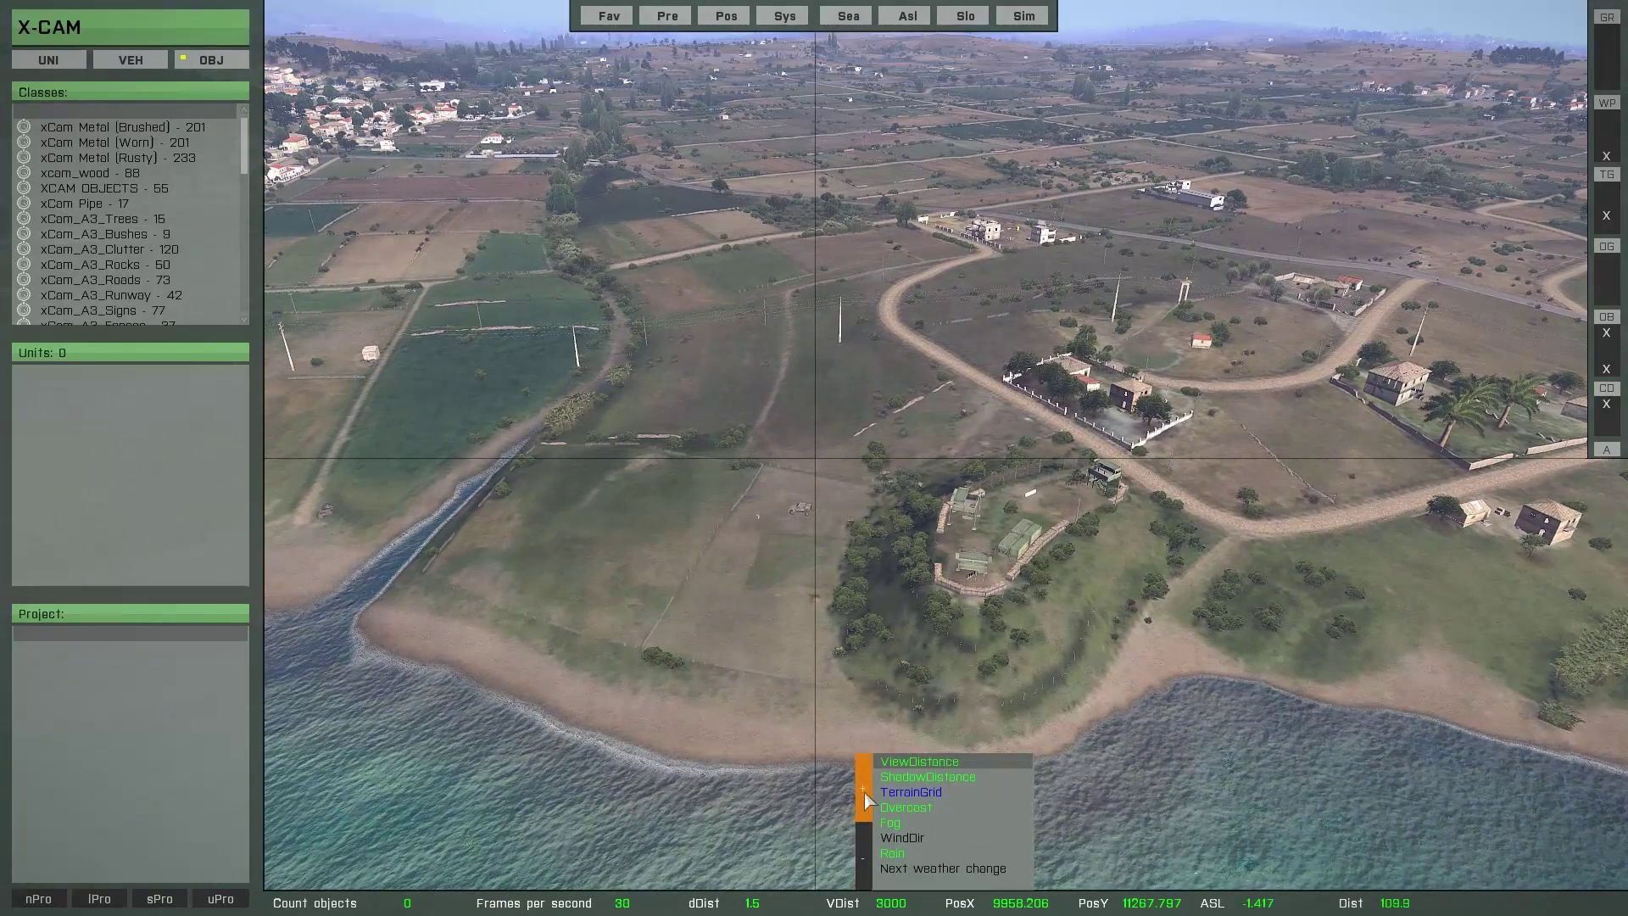
click(864, 792)
click(863, 863)
click(863, 864)
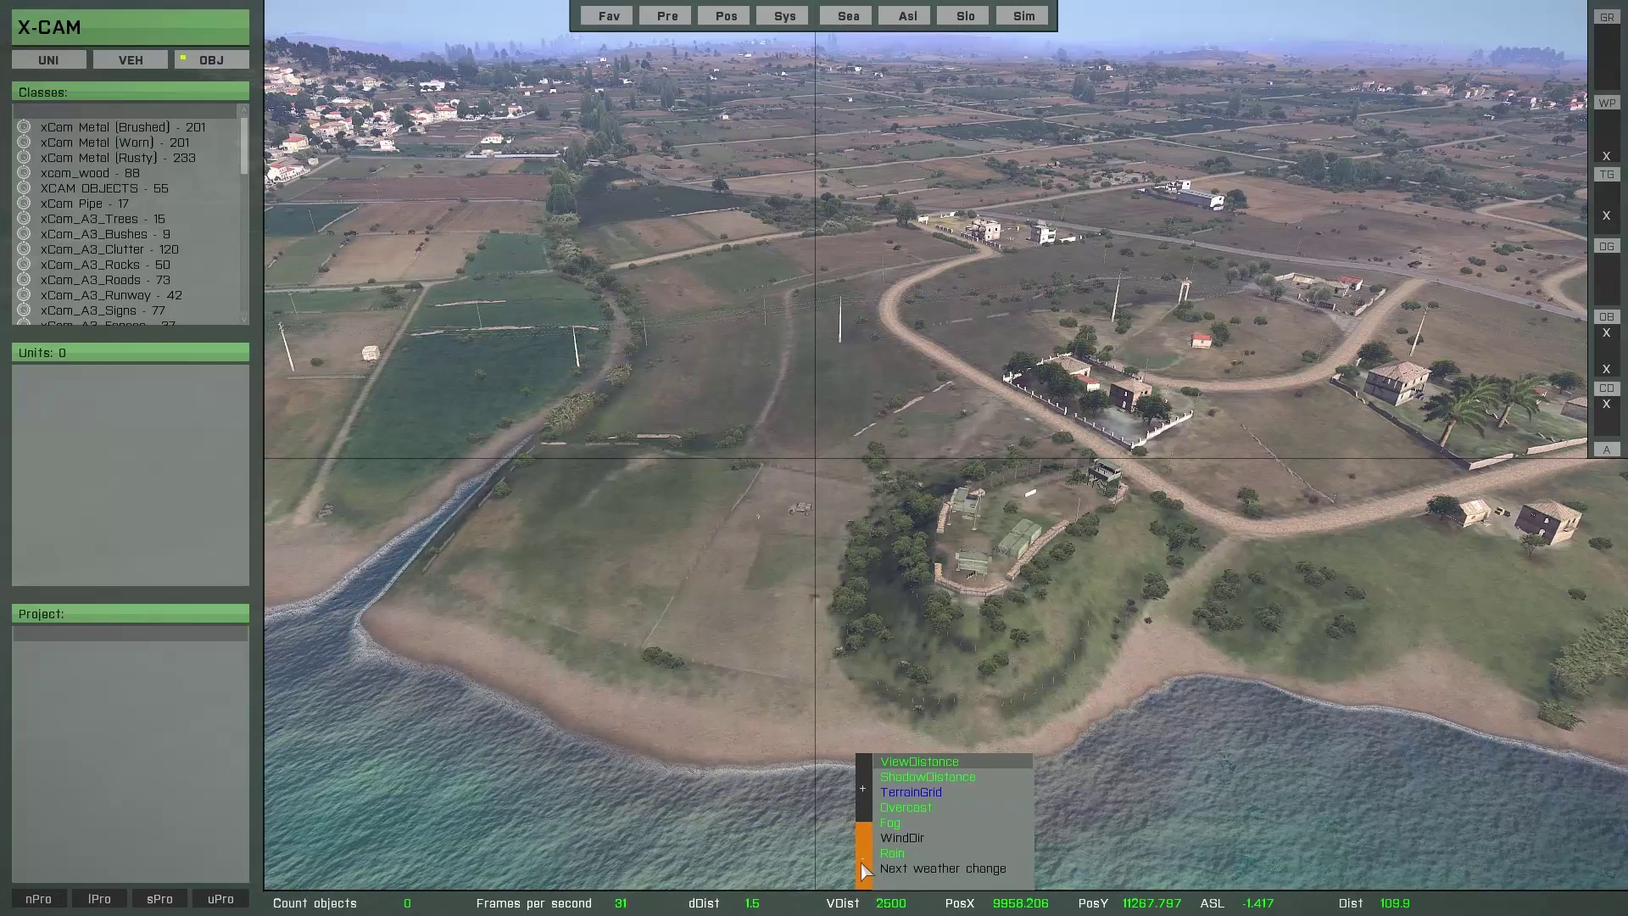
click(862, 863)
click(862, 865)
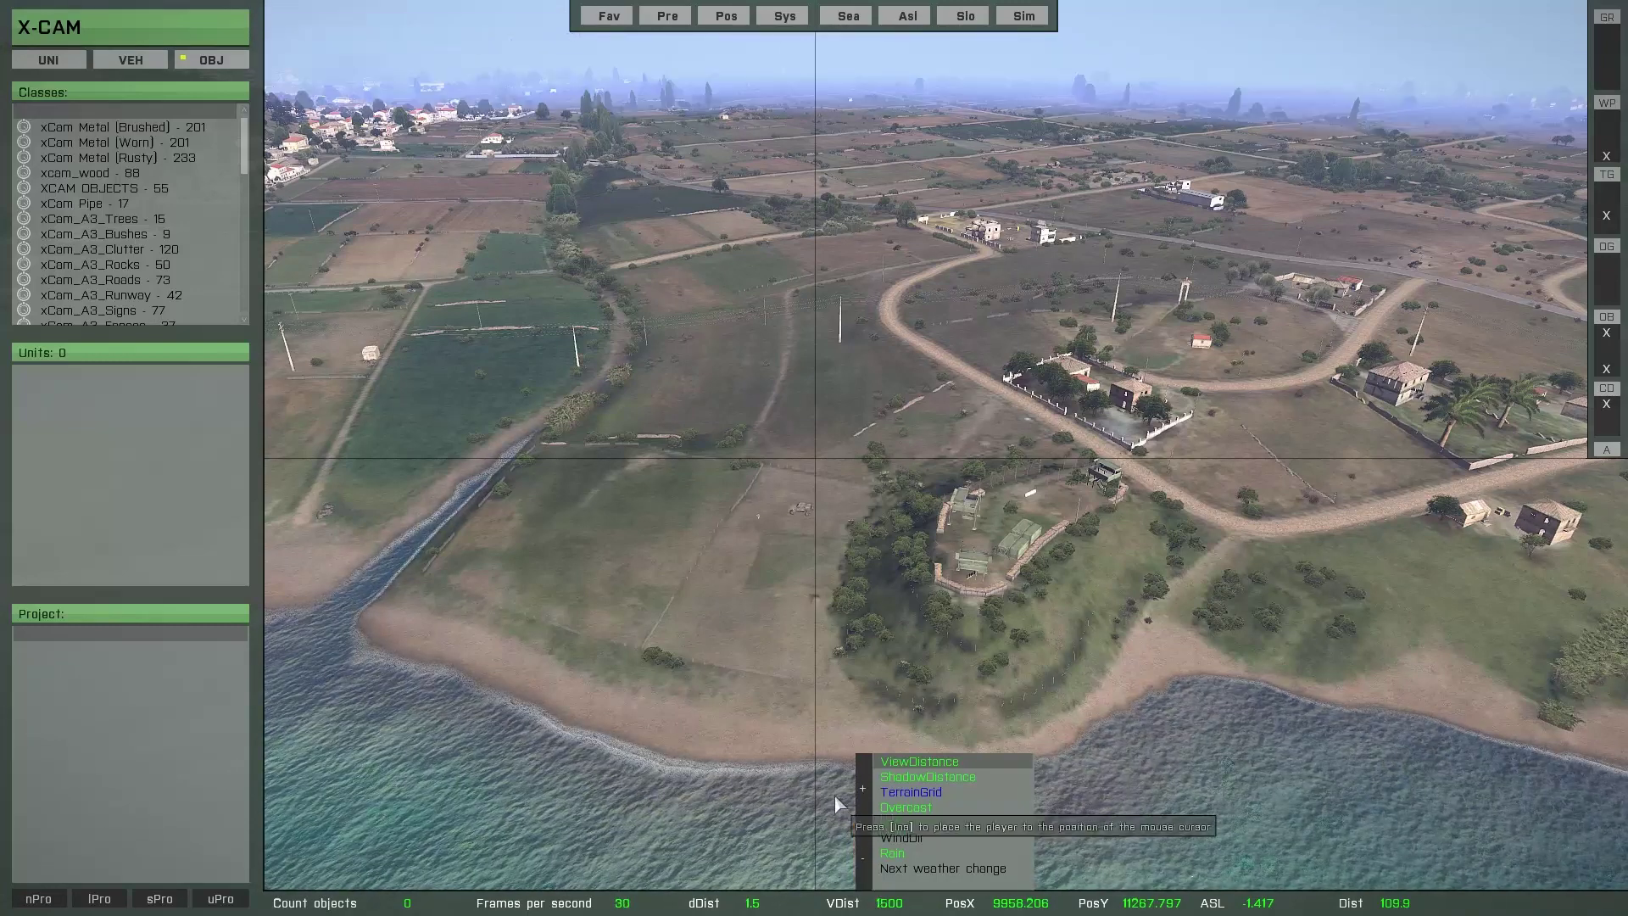
Lower the shadow distance to 100 to compare the shadows, and return it to 200
key(w)
right_drag(669, 705, 785, 715)
key(s)
key(a)
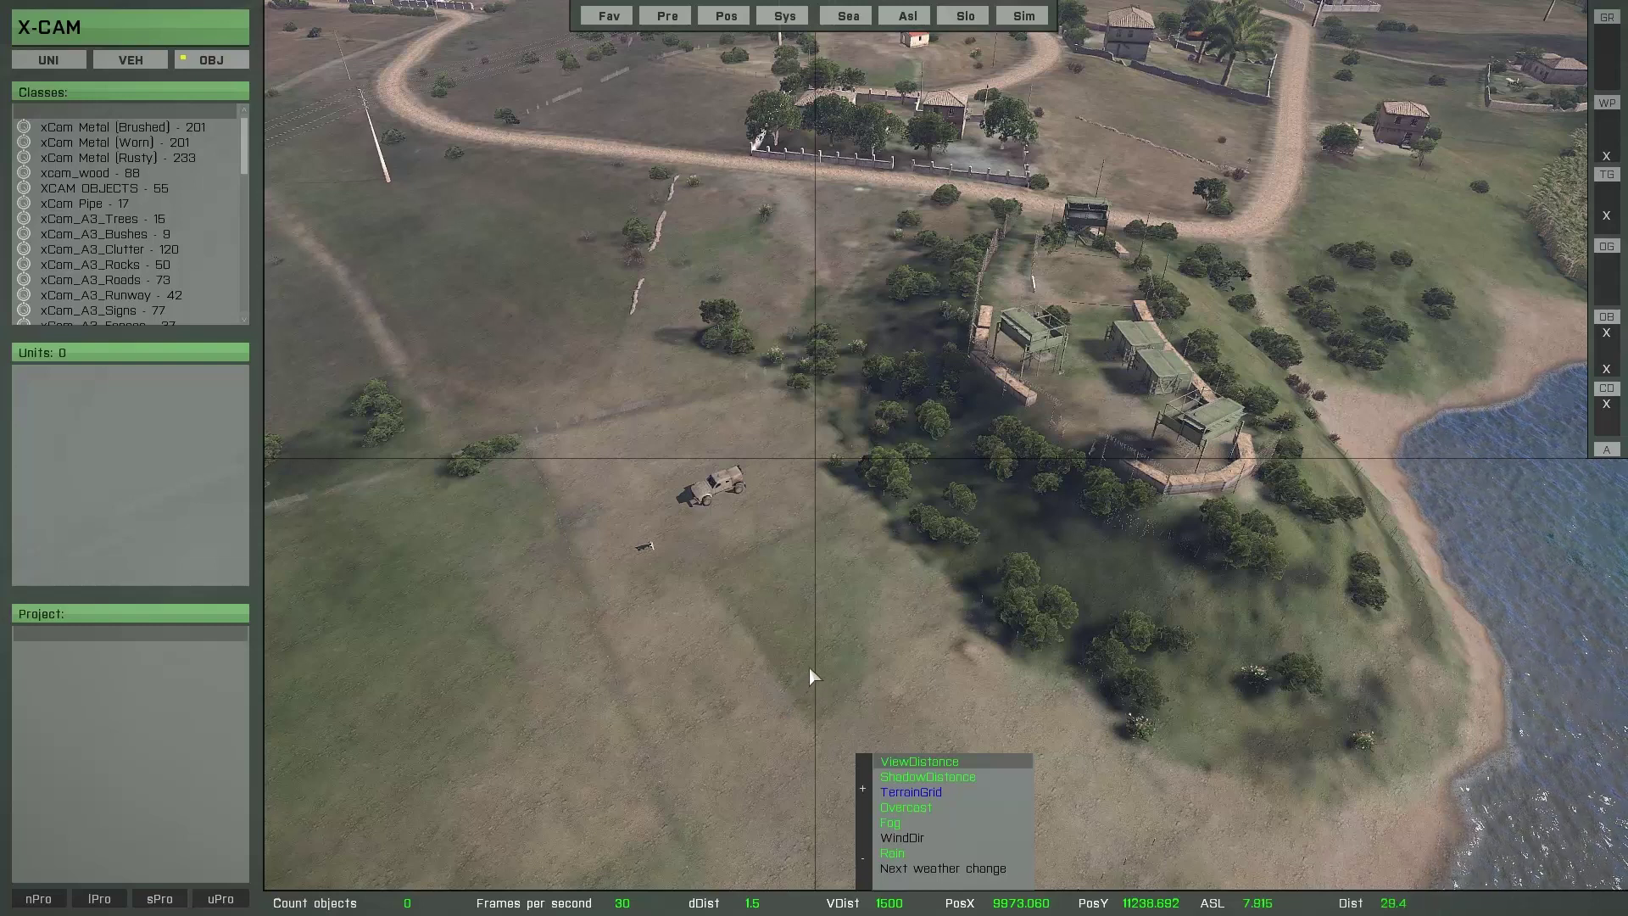
click(917, 778)
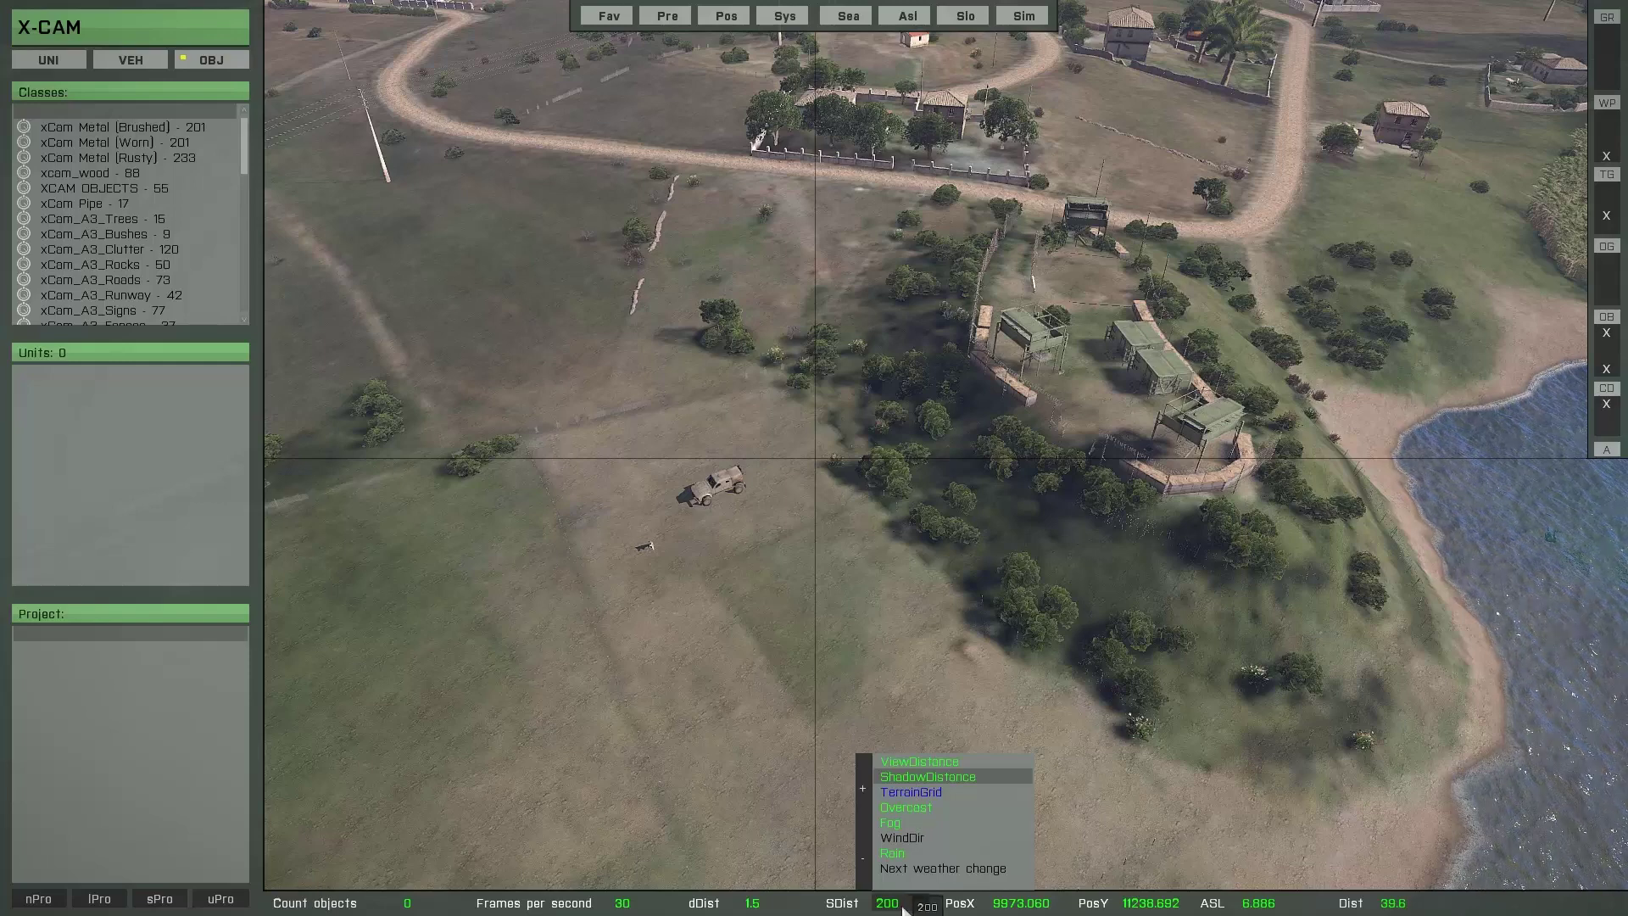
scroll(904, 909, down, 1)
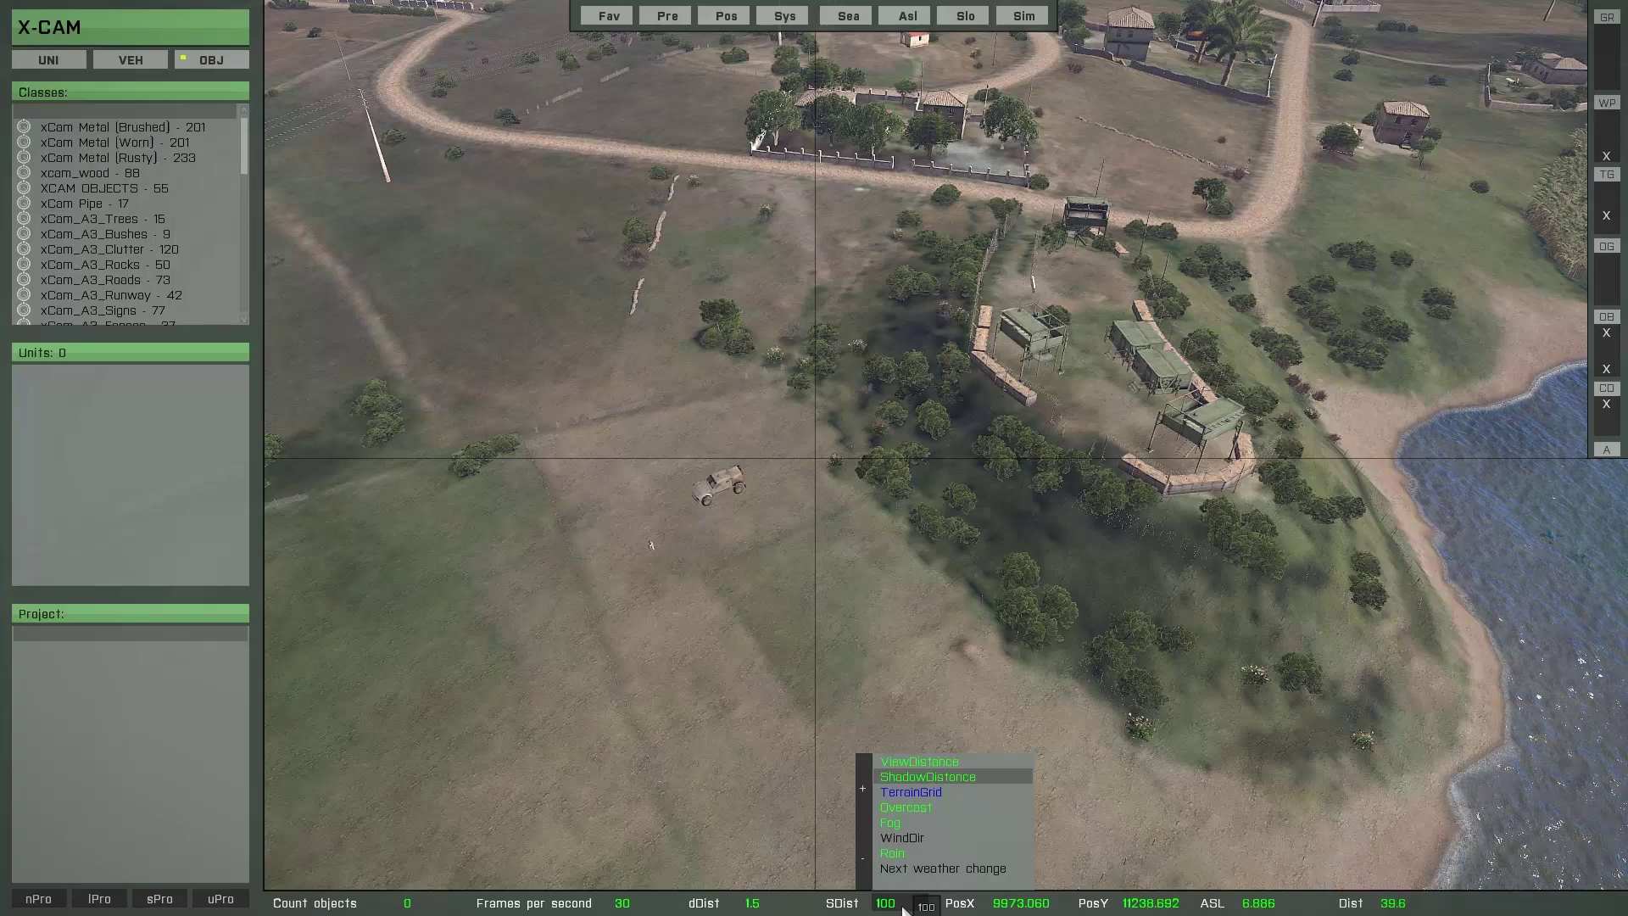
click(863, 797)
click(863, 797)
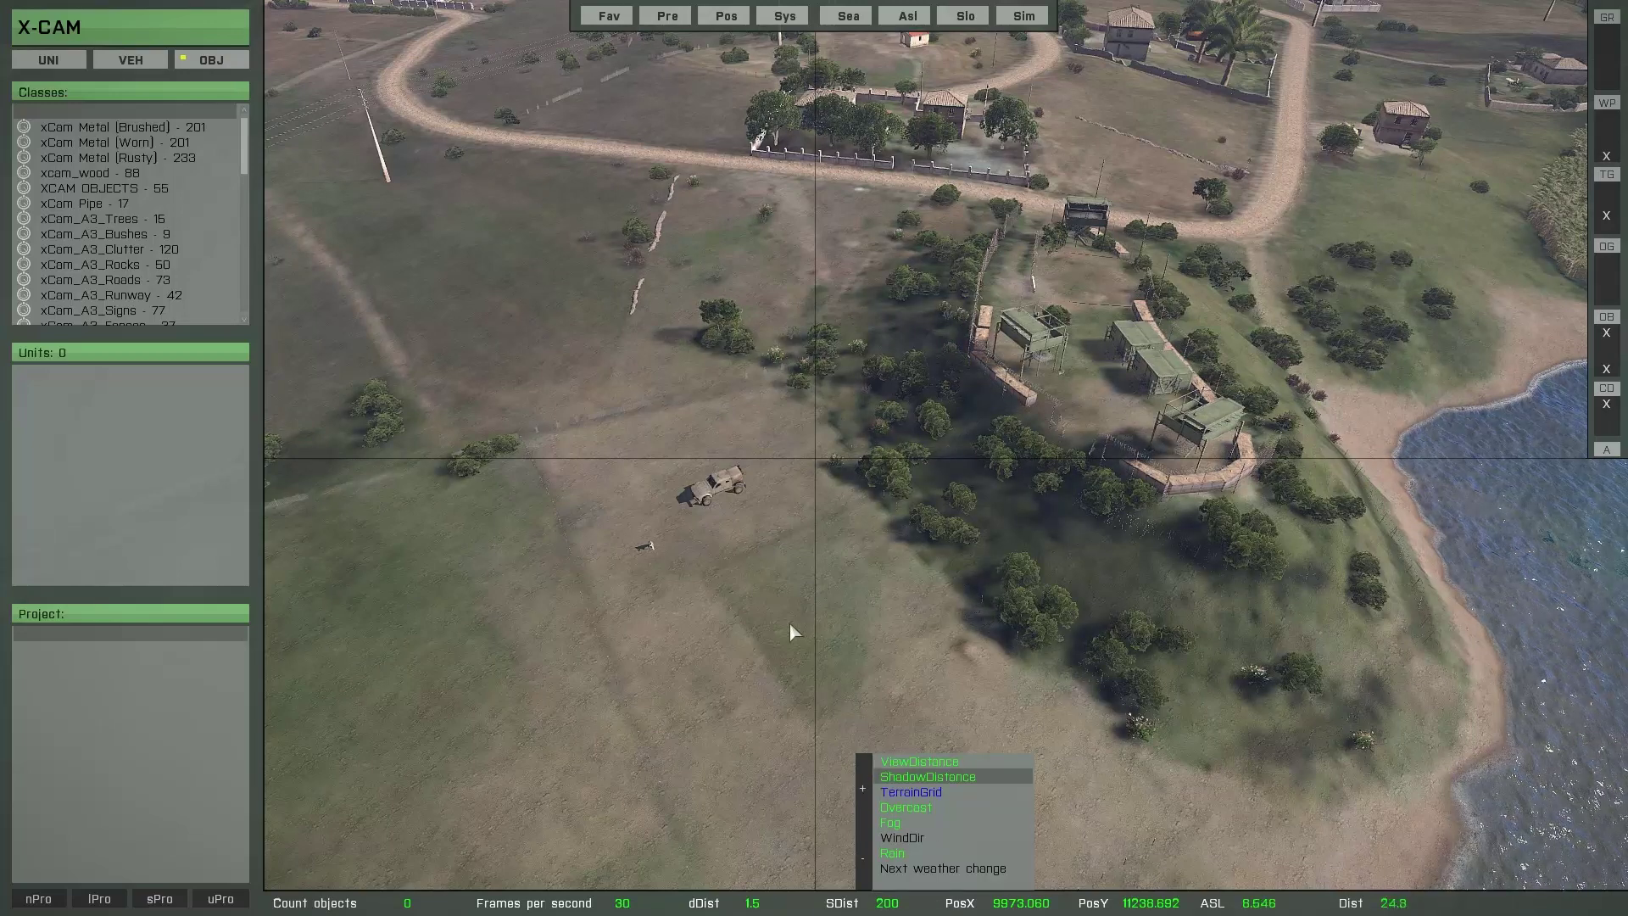
Try the terrain grid values 0.78125 and 50 to compare the grass on the ground near the vehicle
scroll(786, 612, up, 4)
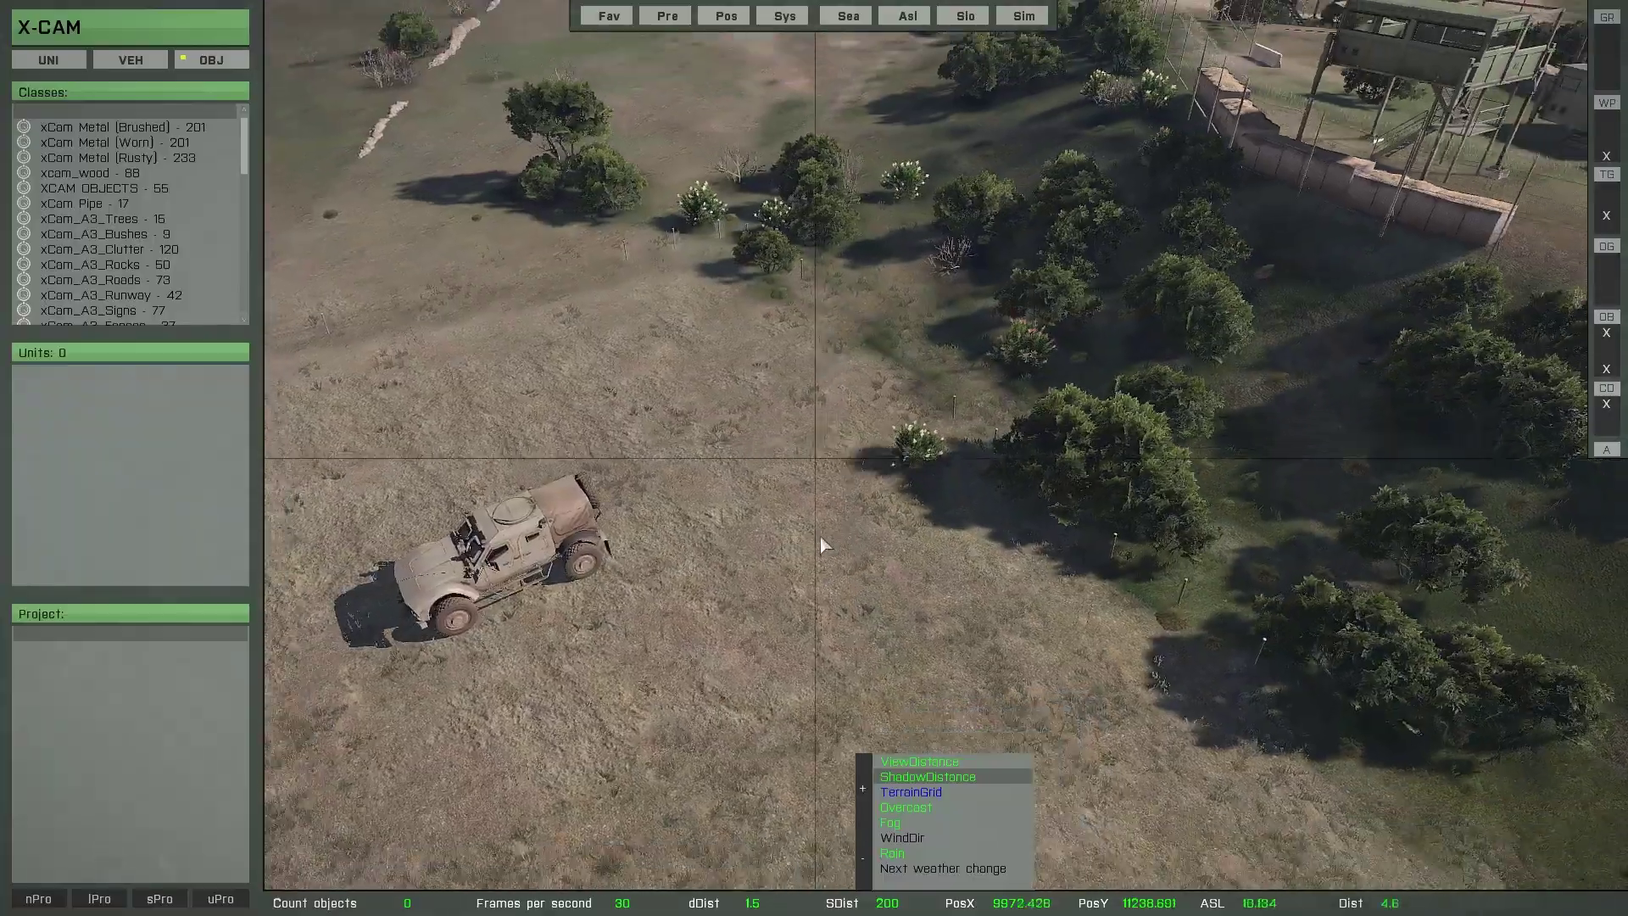
key(s)
right_drag(821, 537, 798, 564)
key(a)
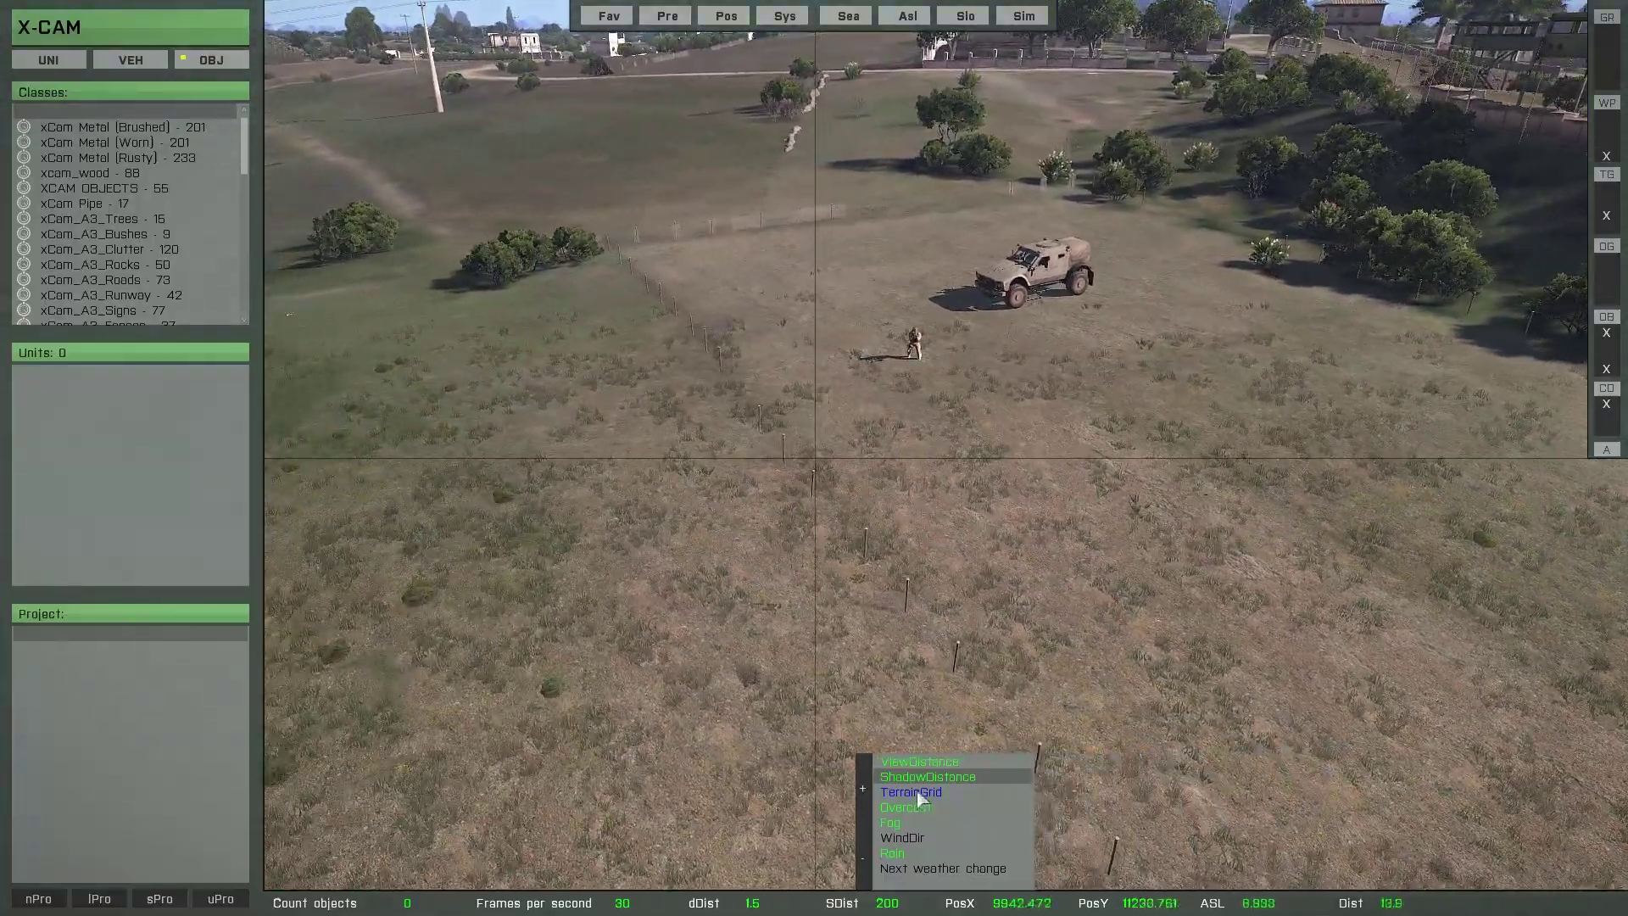
click(917, 792)
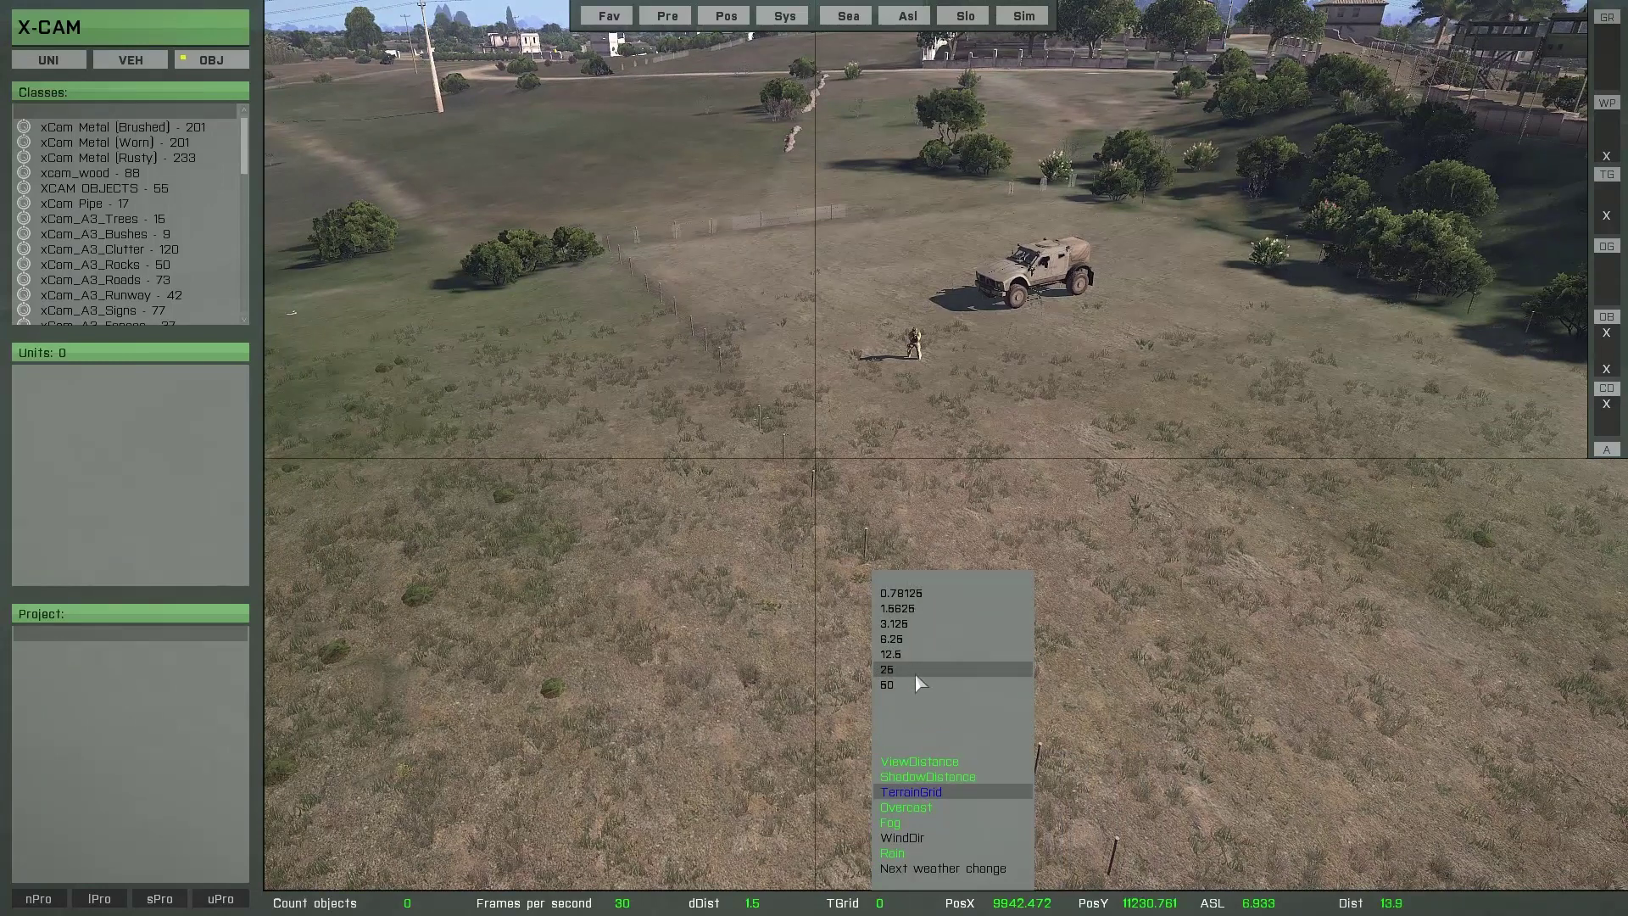
click(914, 596)
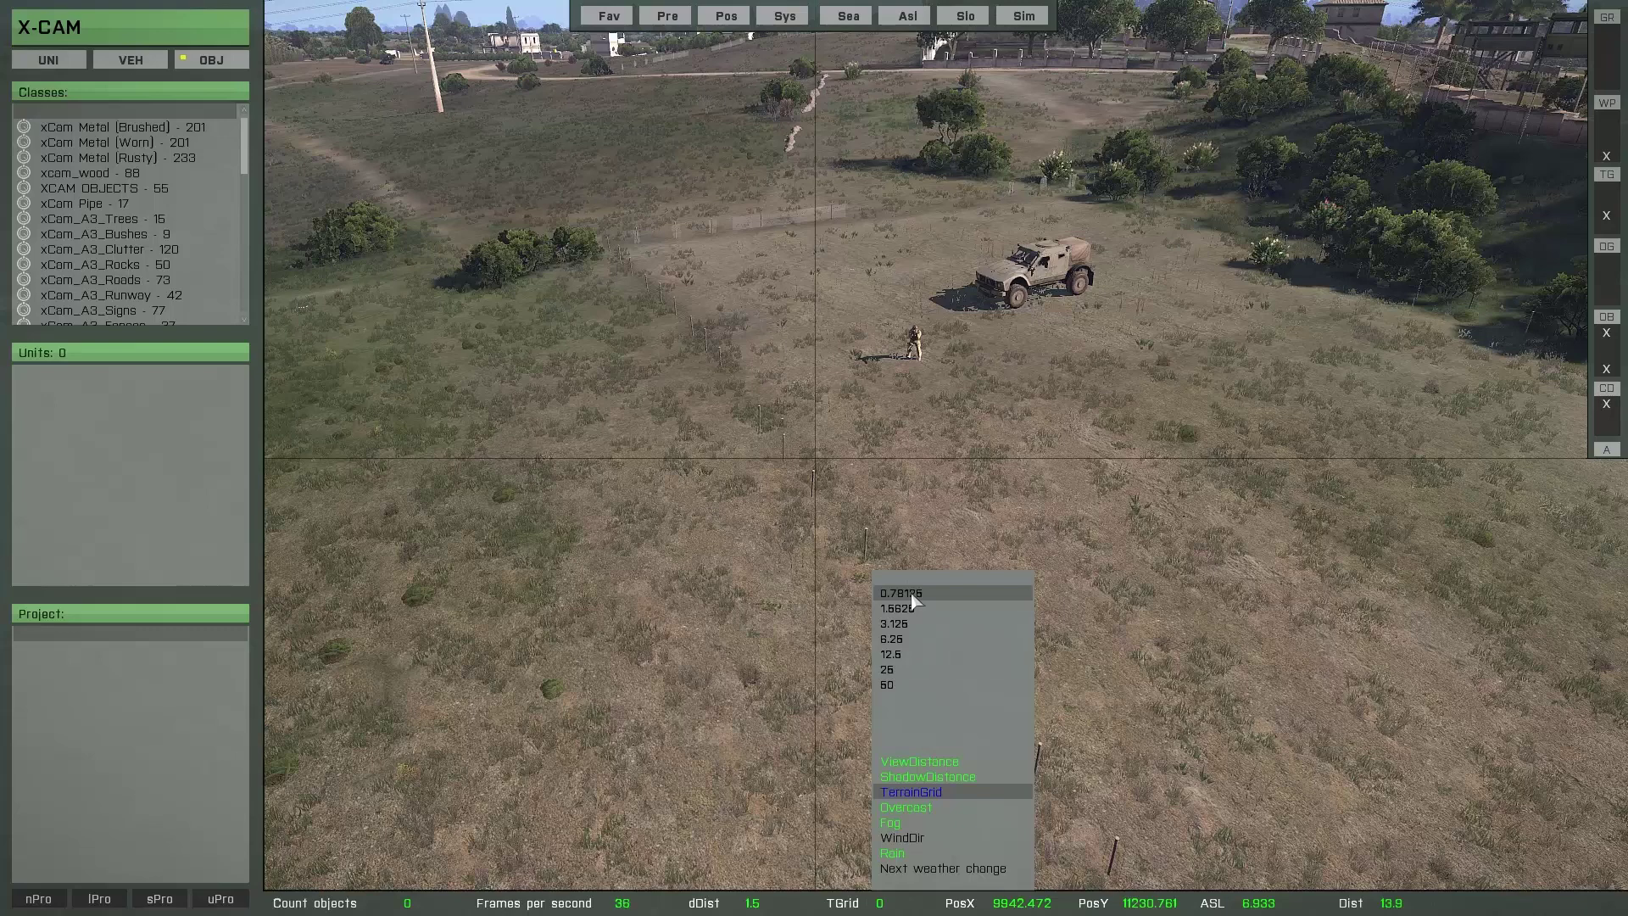
click(894, 684)
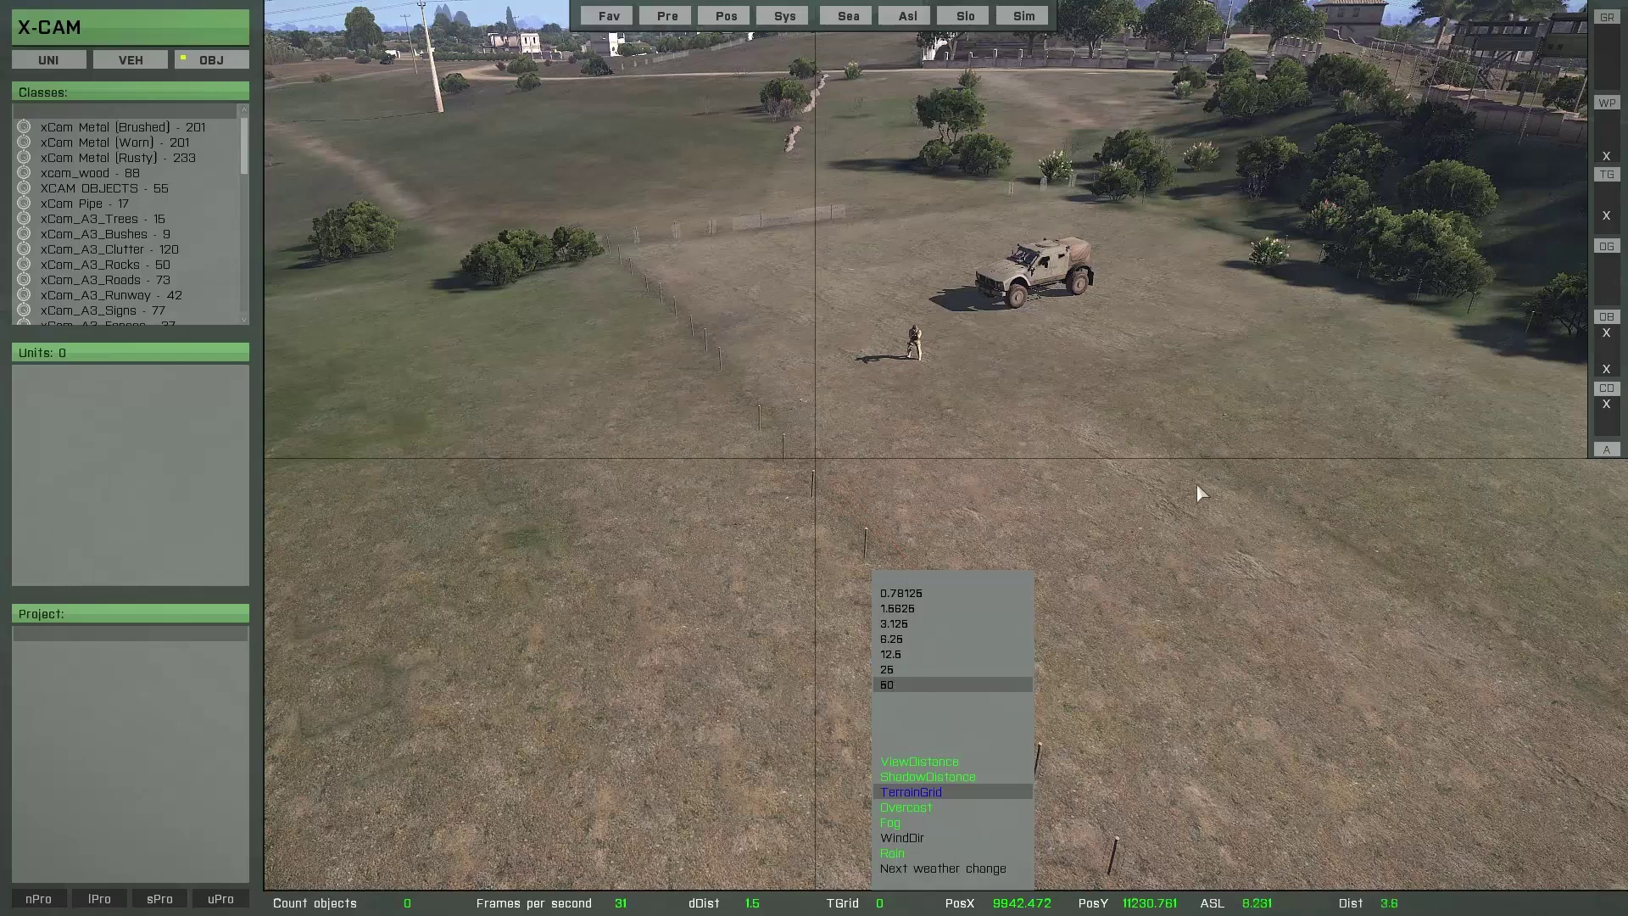
Set the terrain grid to 6.25, switch the parameter display back to view distance and close the parameter list
click(891, 638)
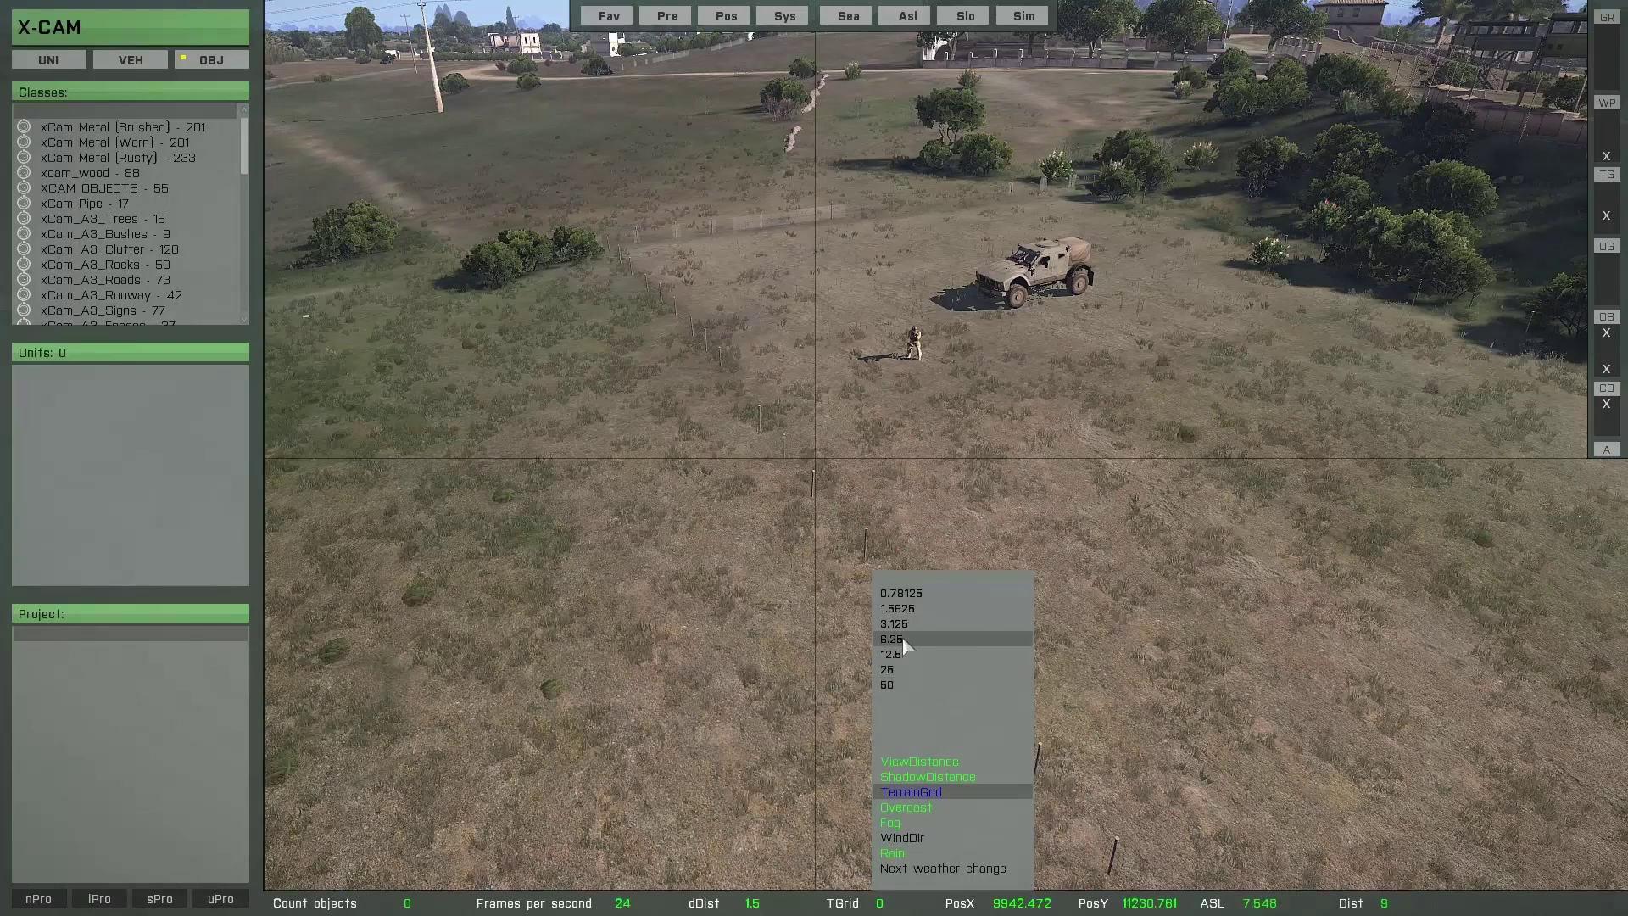
click(910, 764)
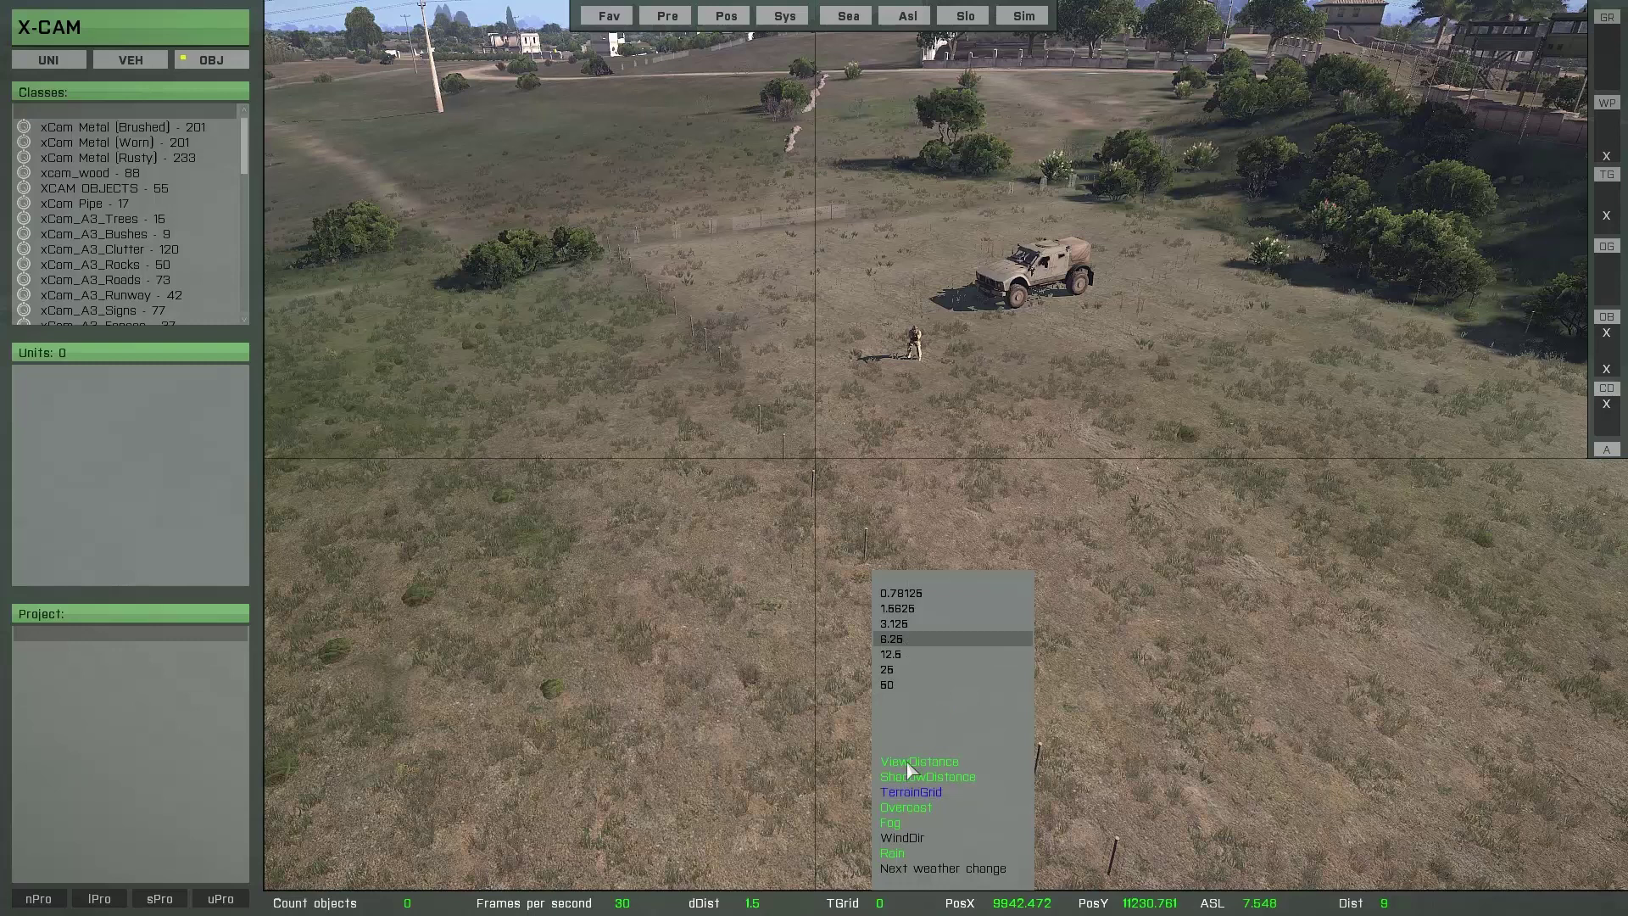
click(899, 902)
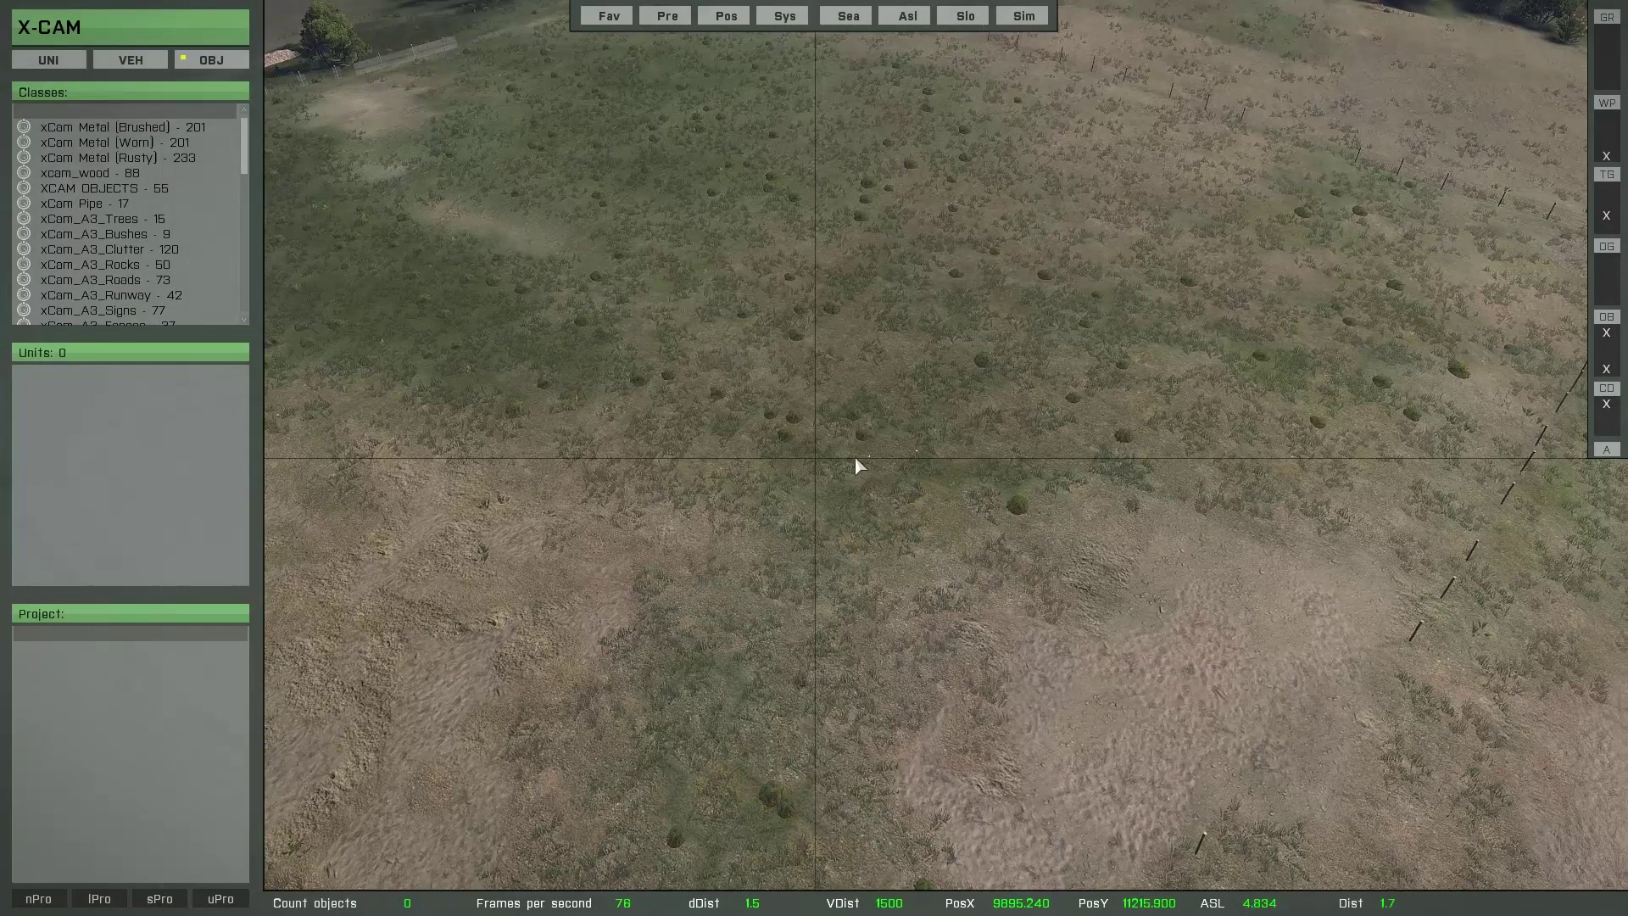
Load the saved object project Tutorial_11
mouse_move(211, 69)
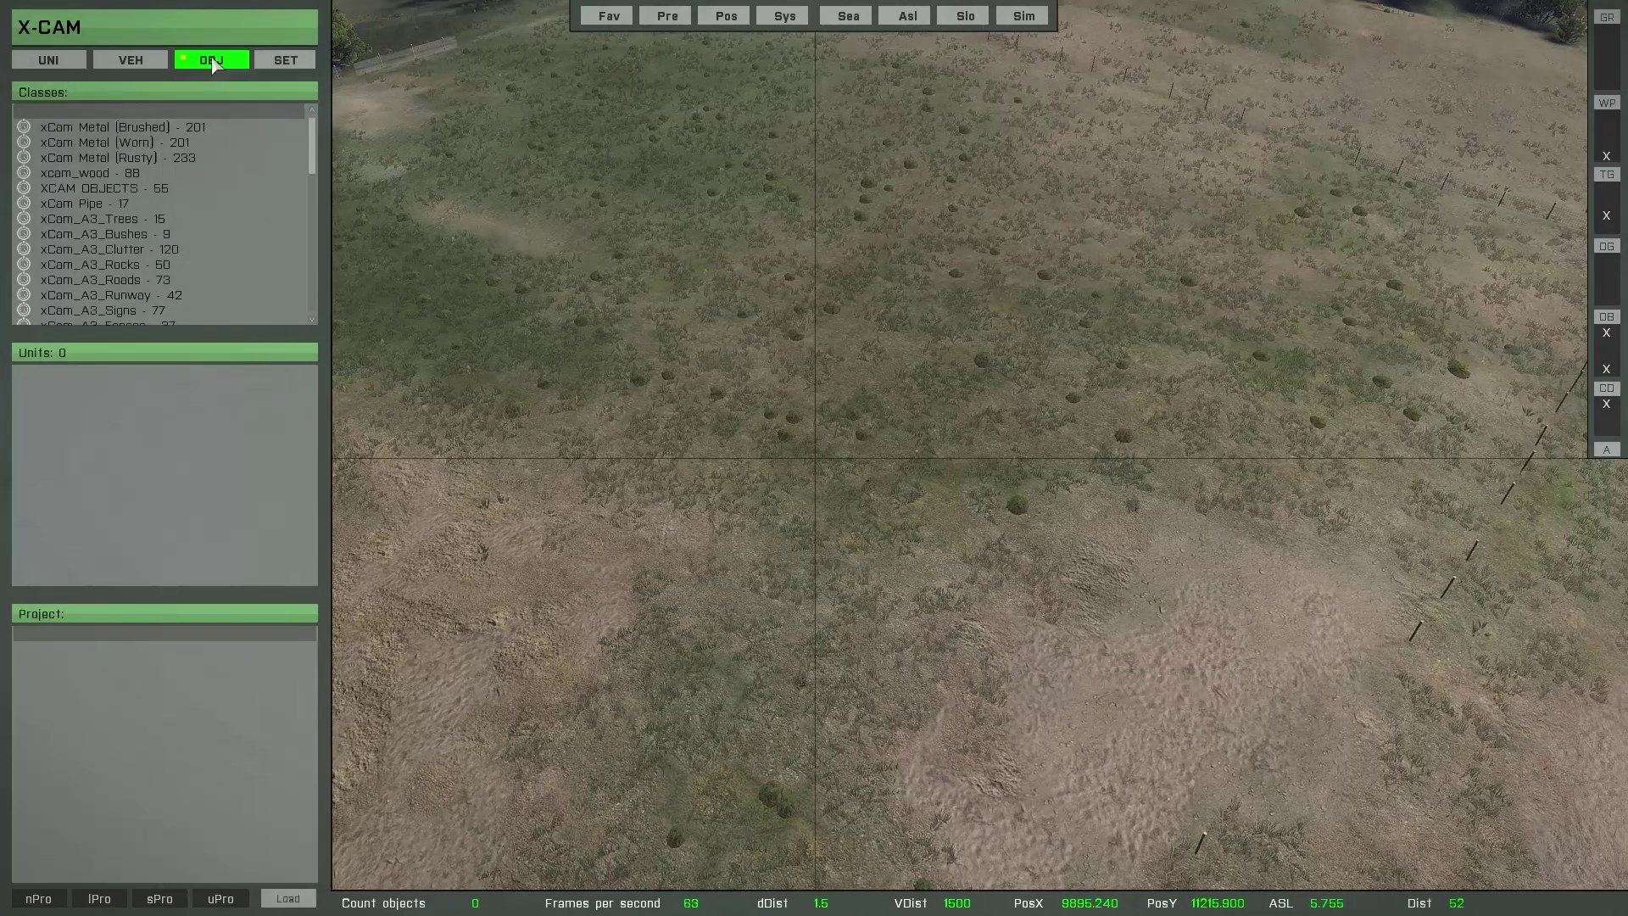
click(287, 898)
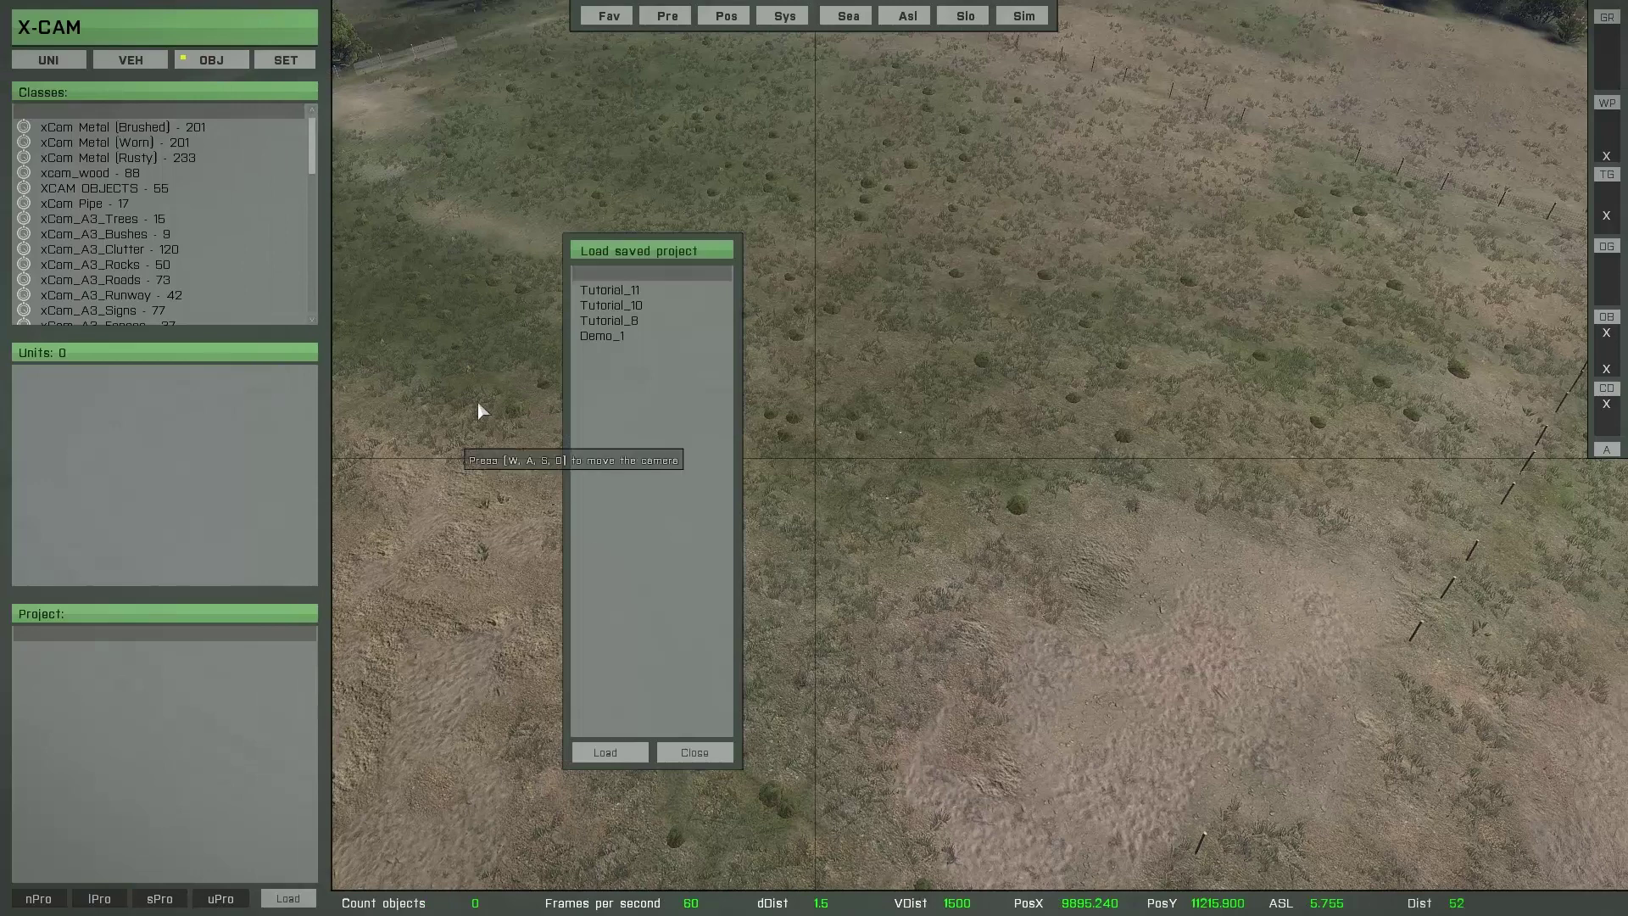
click(610, 291)
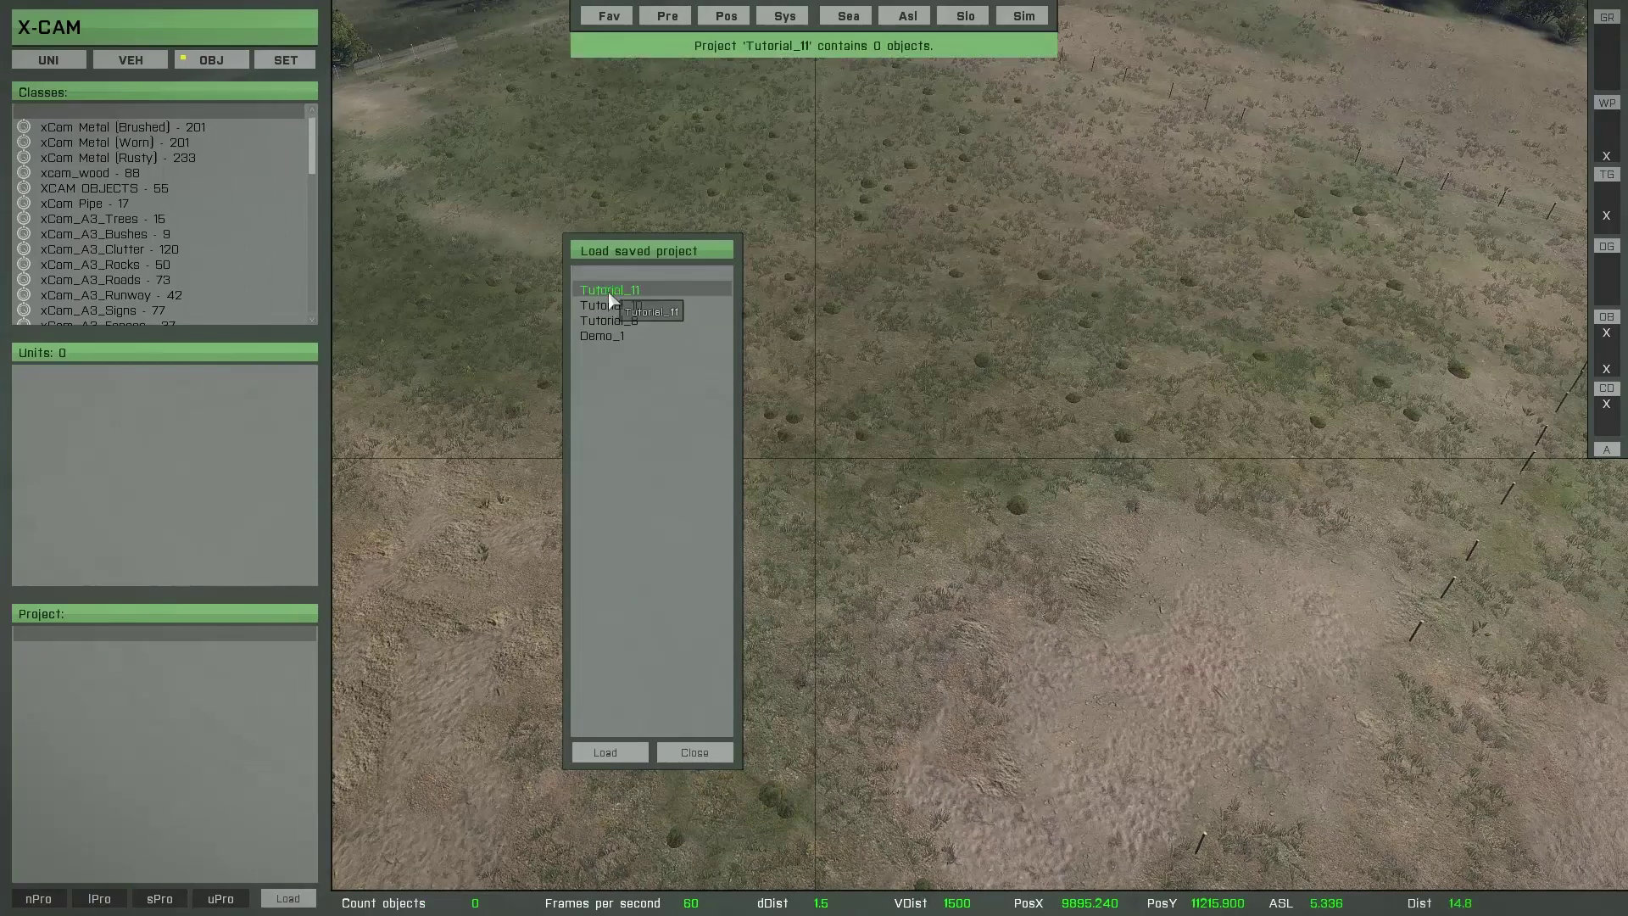
click(605, 752)
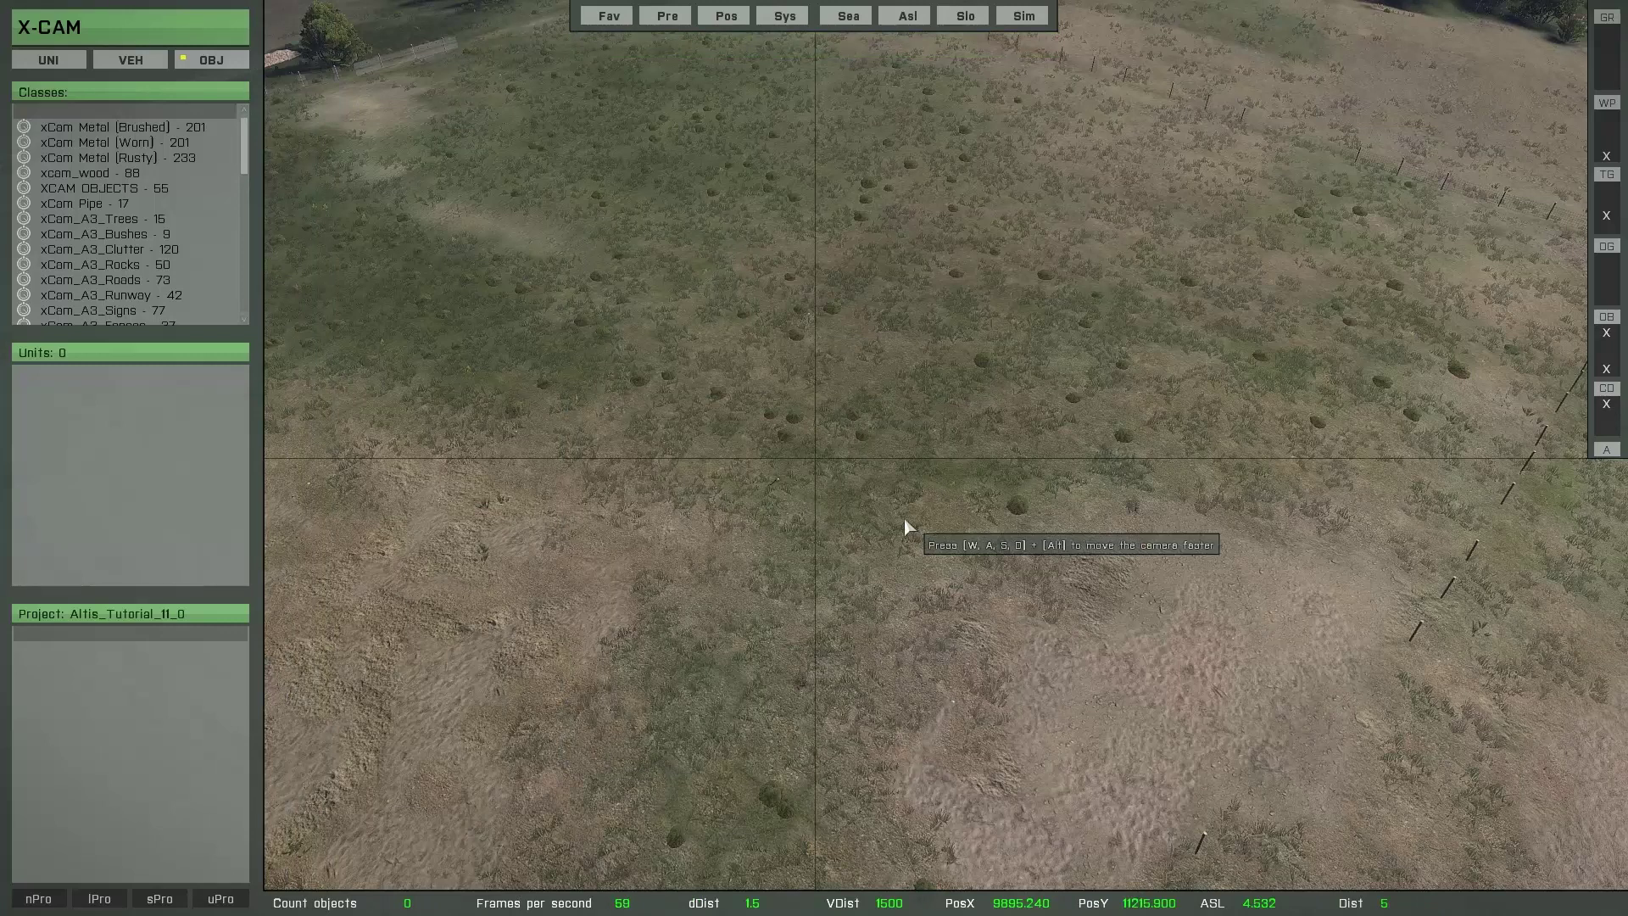
Place an xcom_Shoot_House_Wall_F object from the xCam_A3_Walls class on the open field
mouse_move(205, 251)
scroll(204, 252, down, 2)
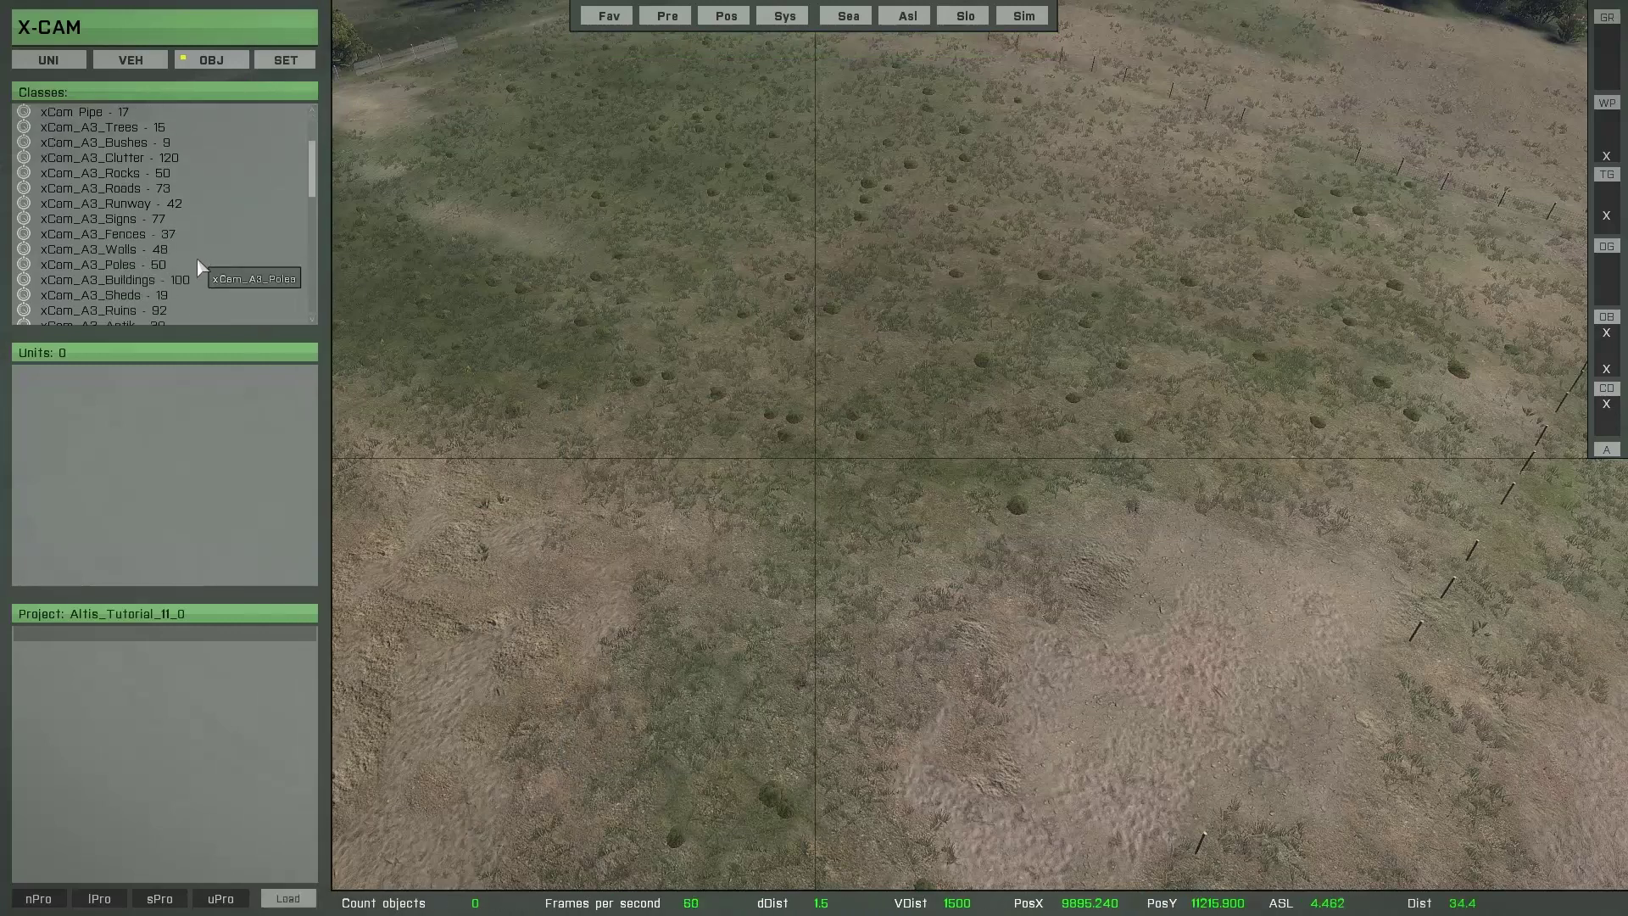
click(143, 250)
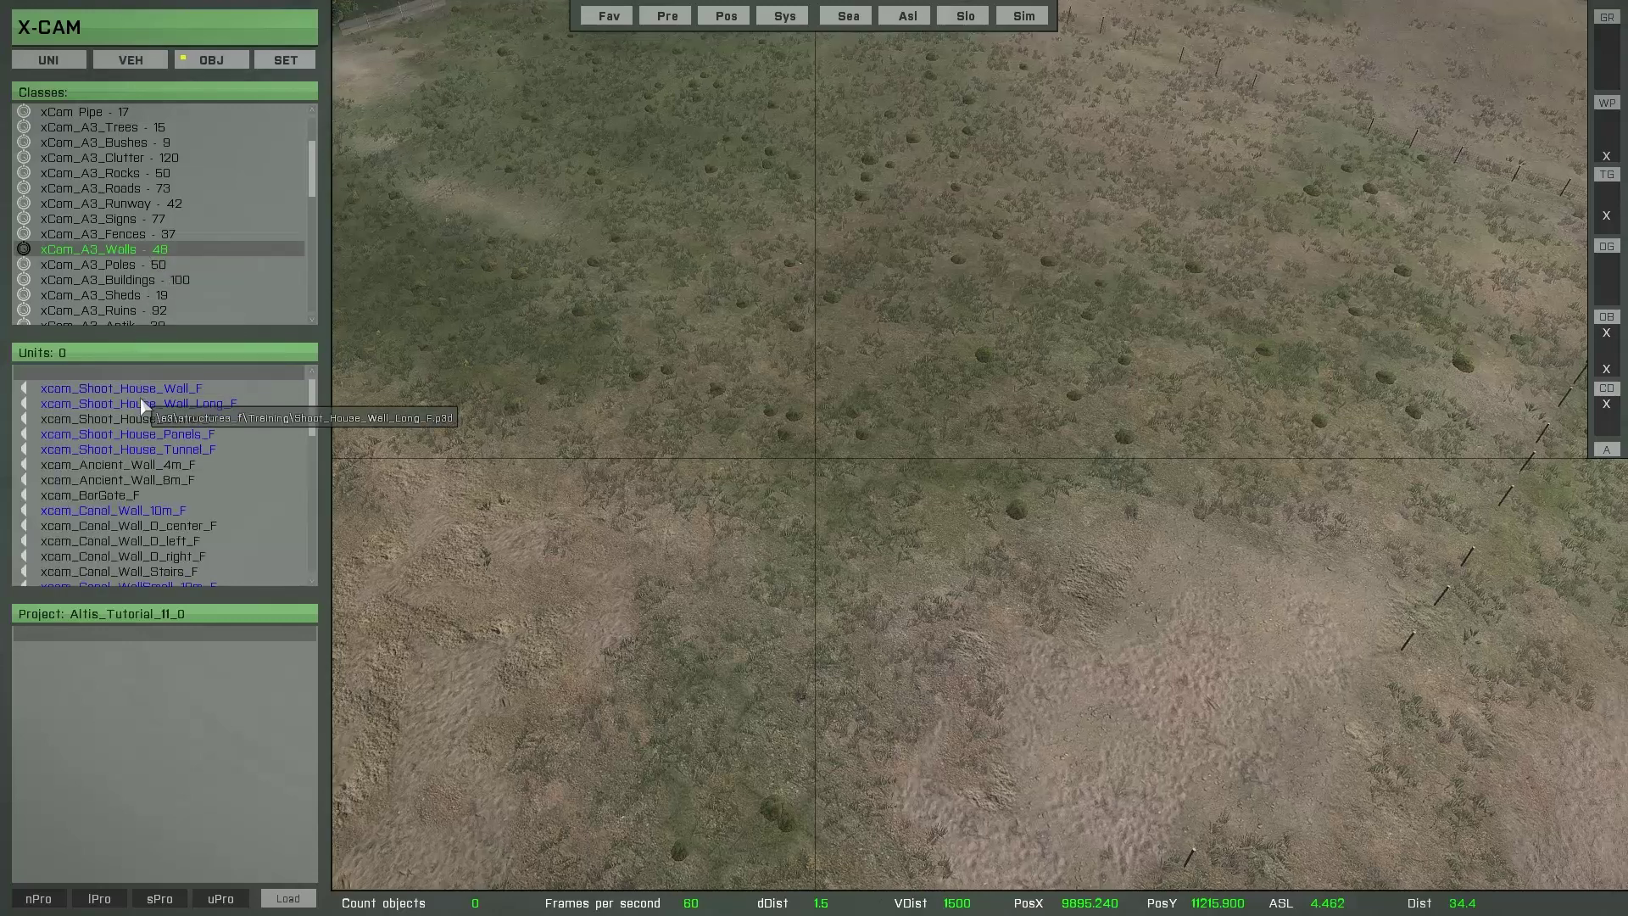
double_click(142, 389)
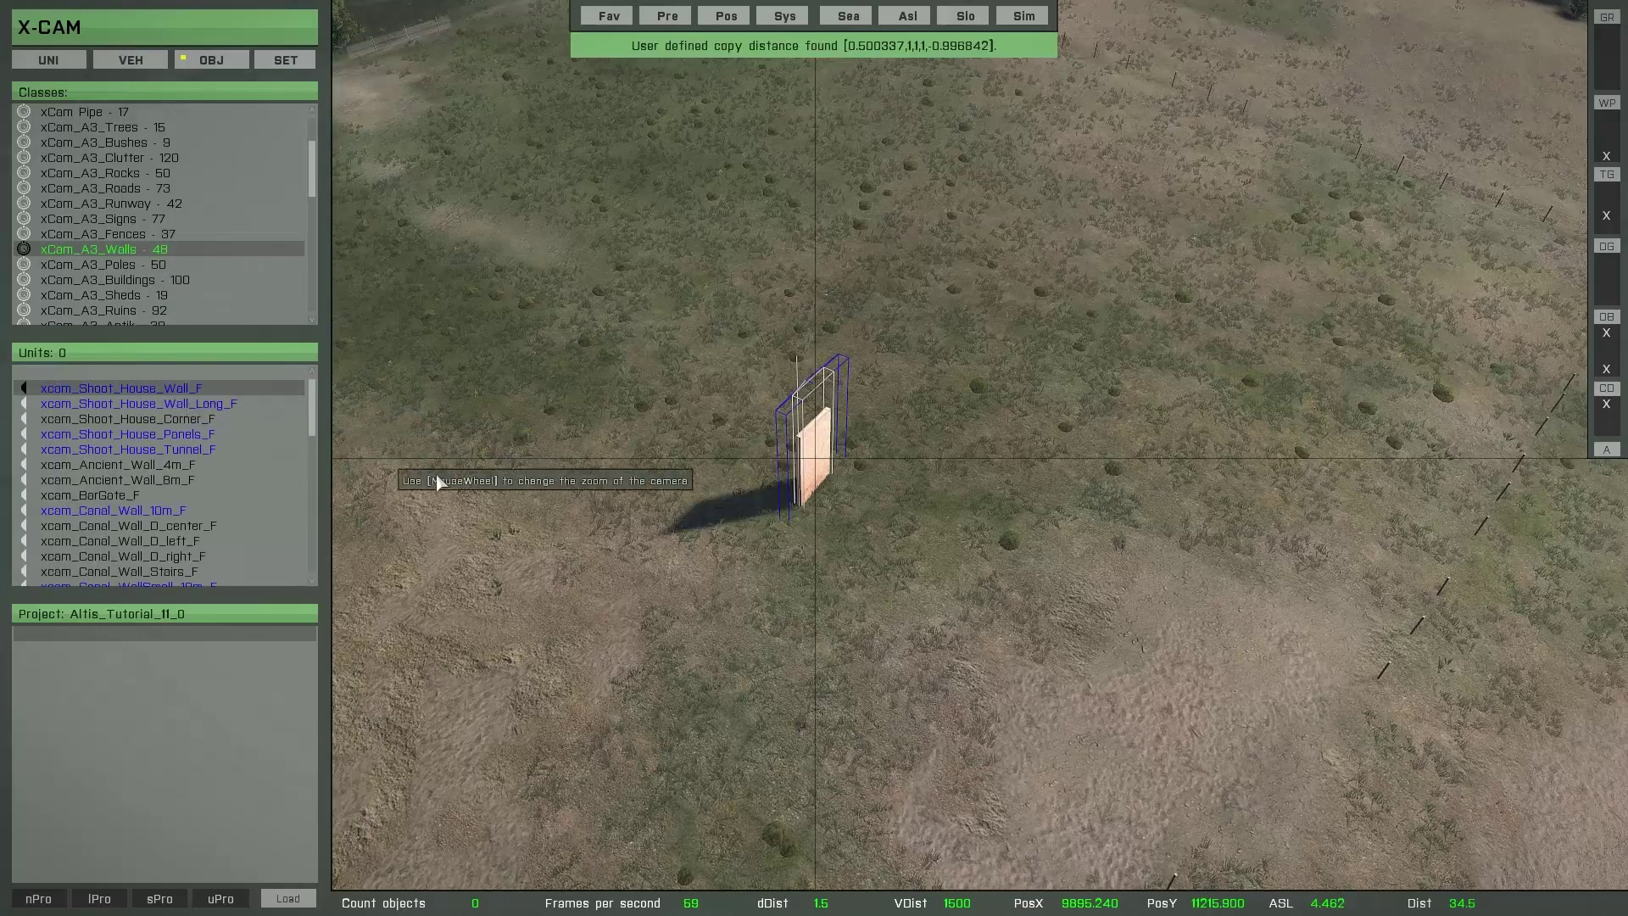
Copy the shoot house wall repeatedly towards the east to form a continuous row of 20 walls, and deselect it
key(Right)
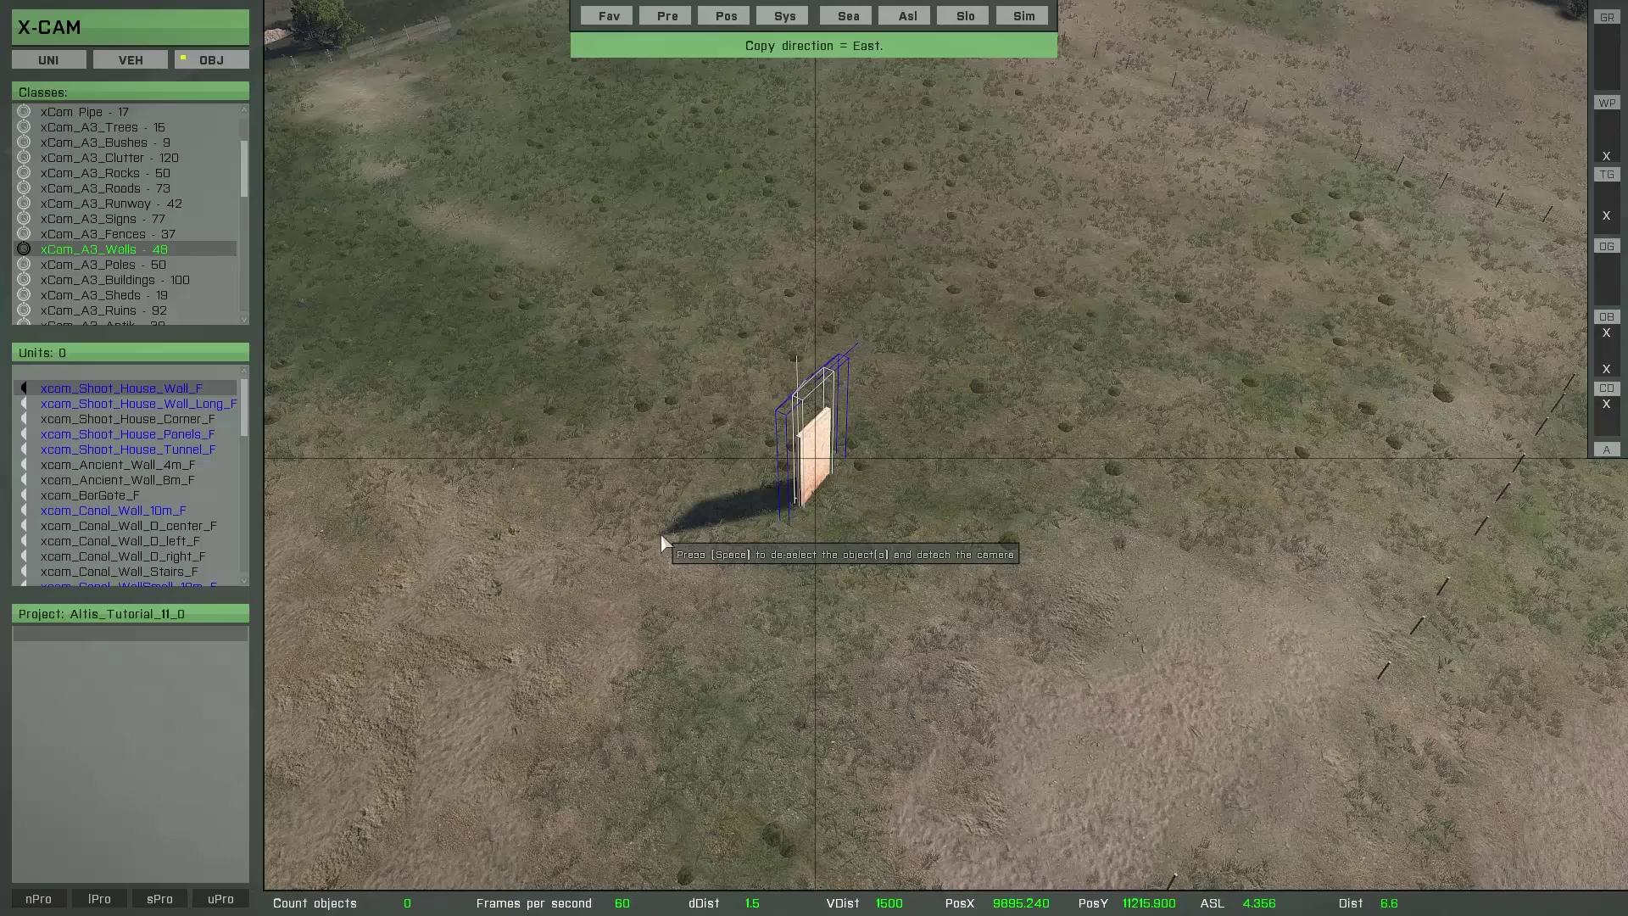
key(c)
key(c)
key(c)
key(c)
key(c)
key(c)
key(c)
key(c)
key(c)
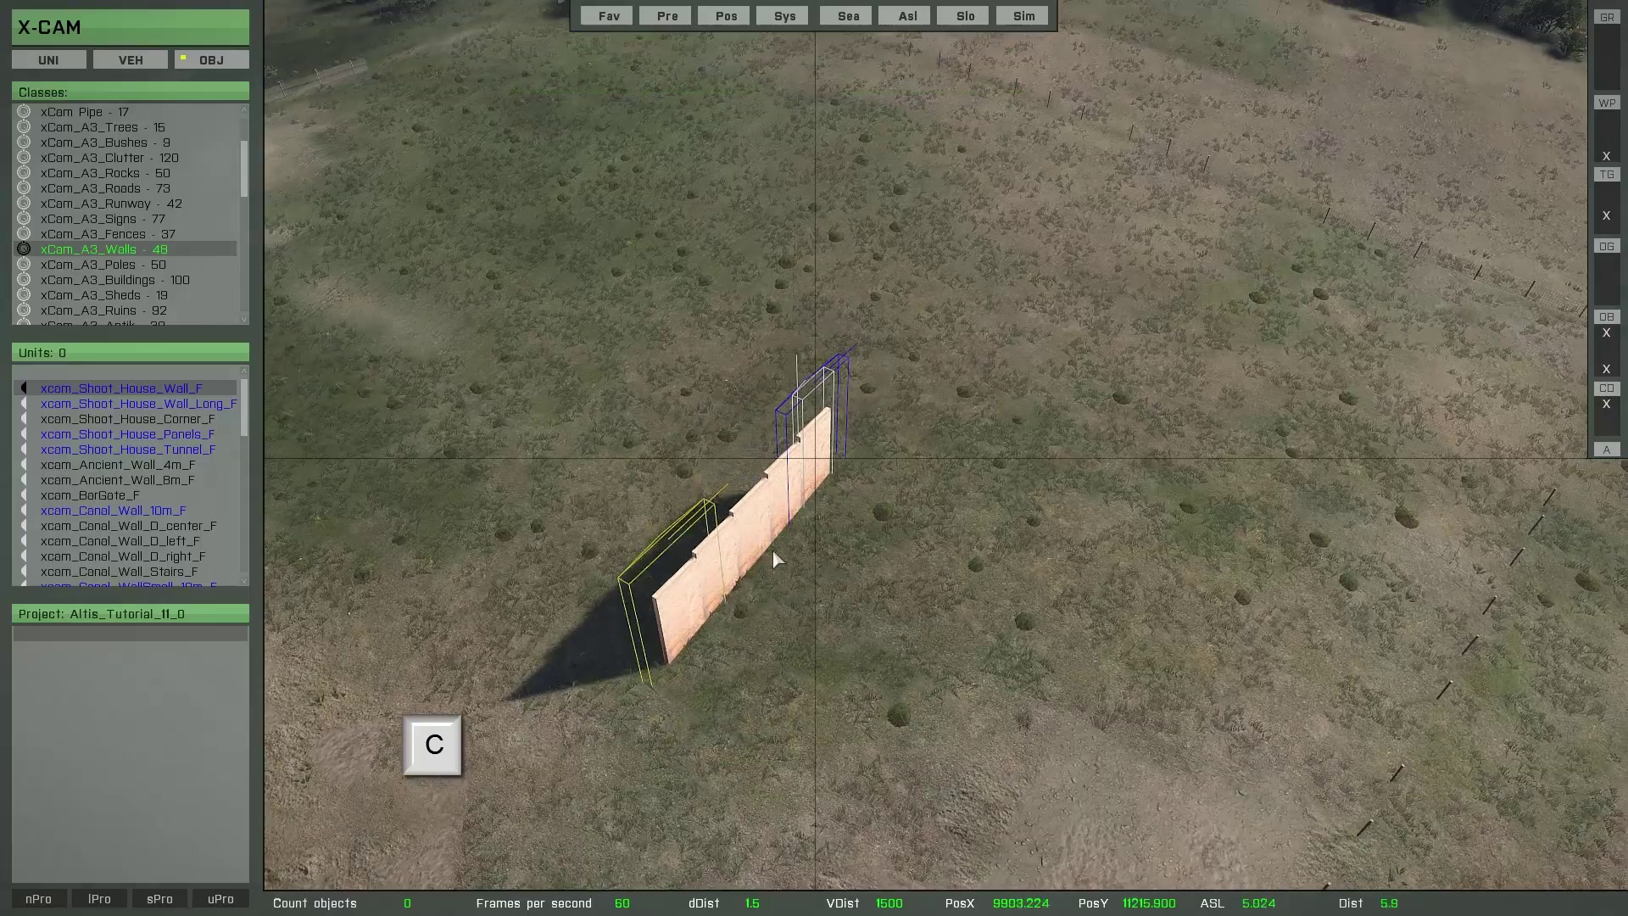
key(c)
key(c)
key(c)
key(c)
key(c)
key(c)
key(c)
key(c)
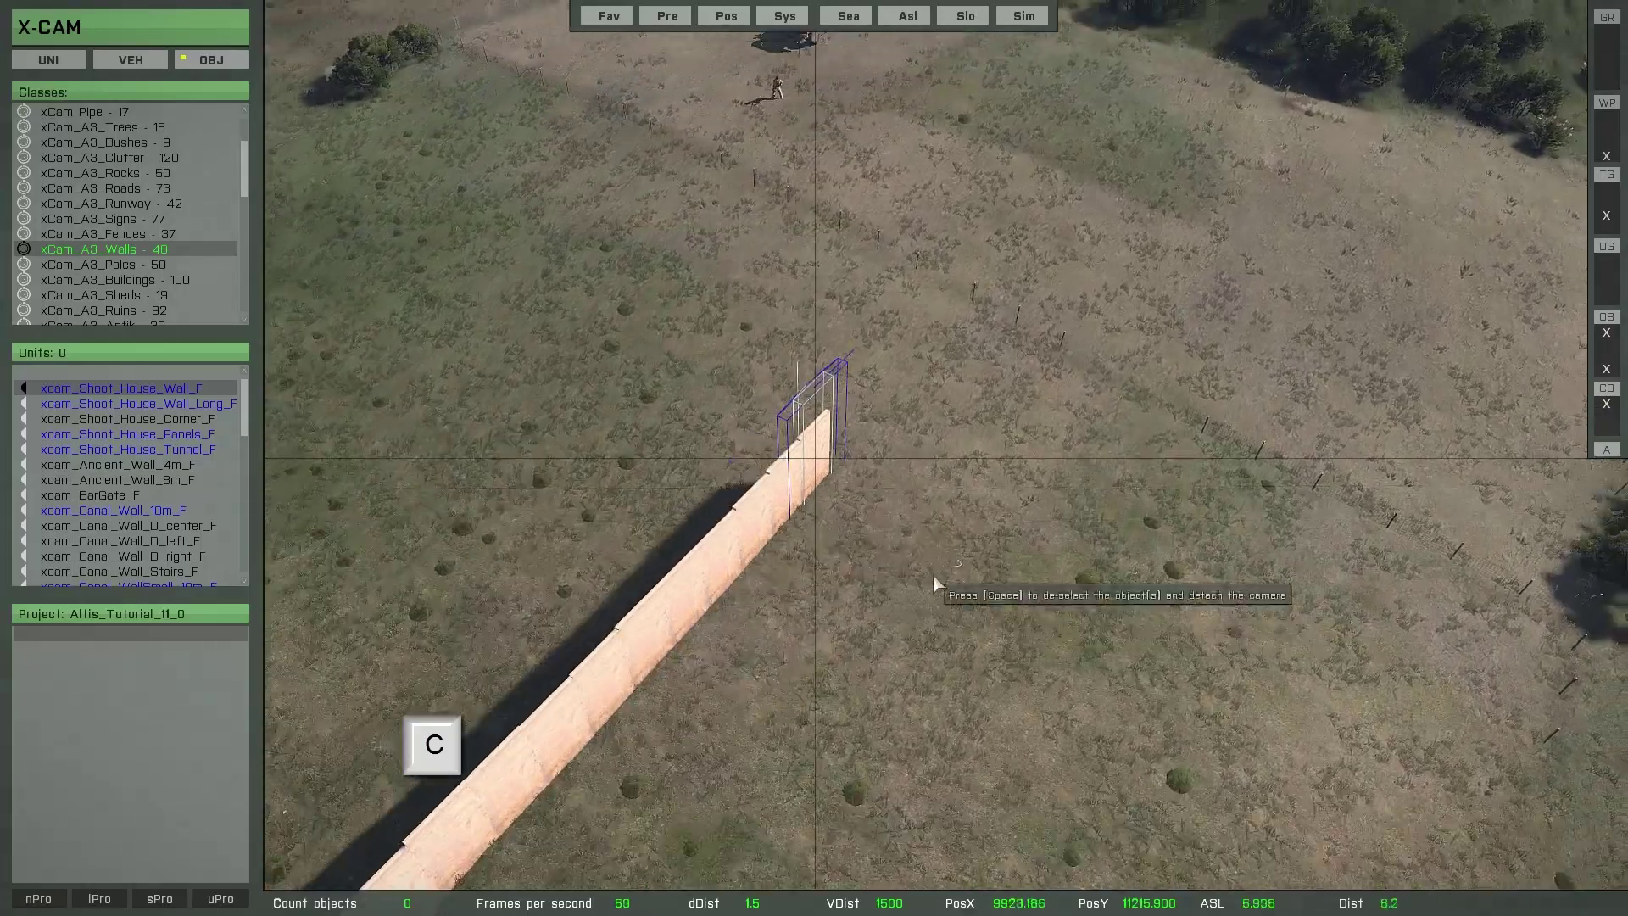
key(space)
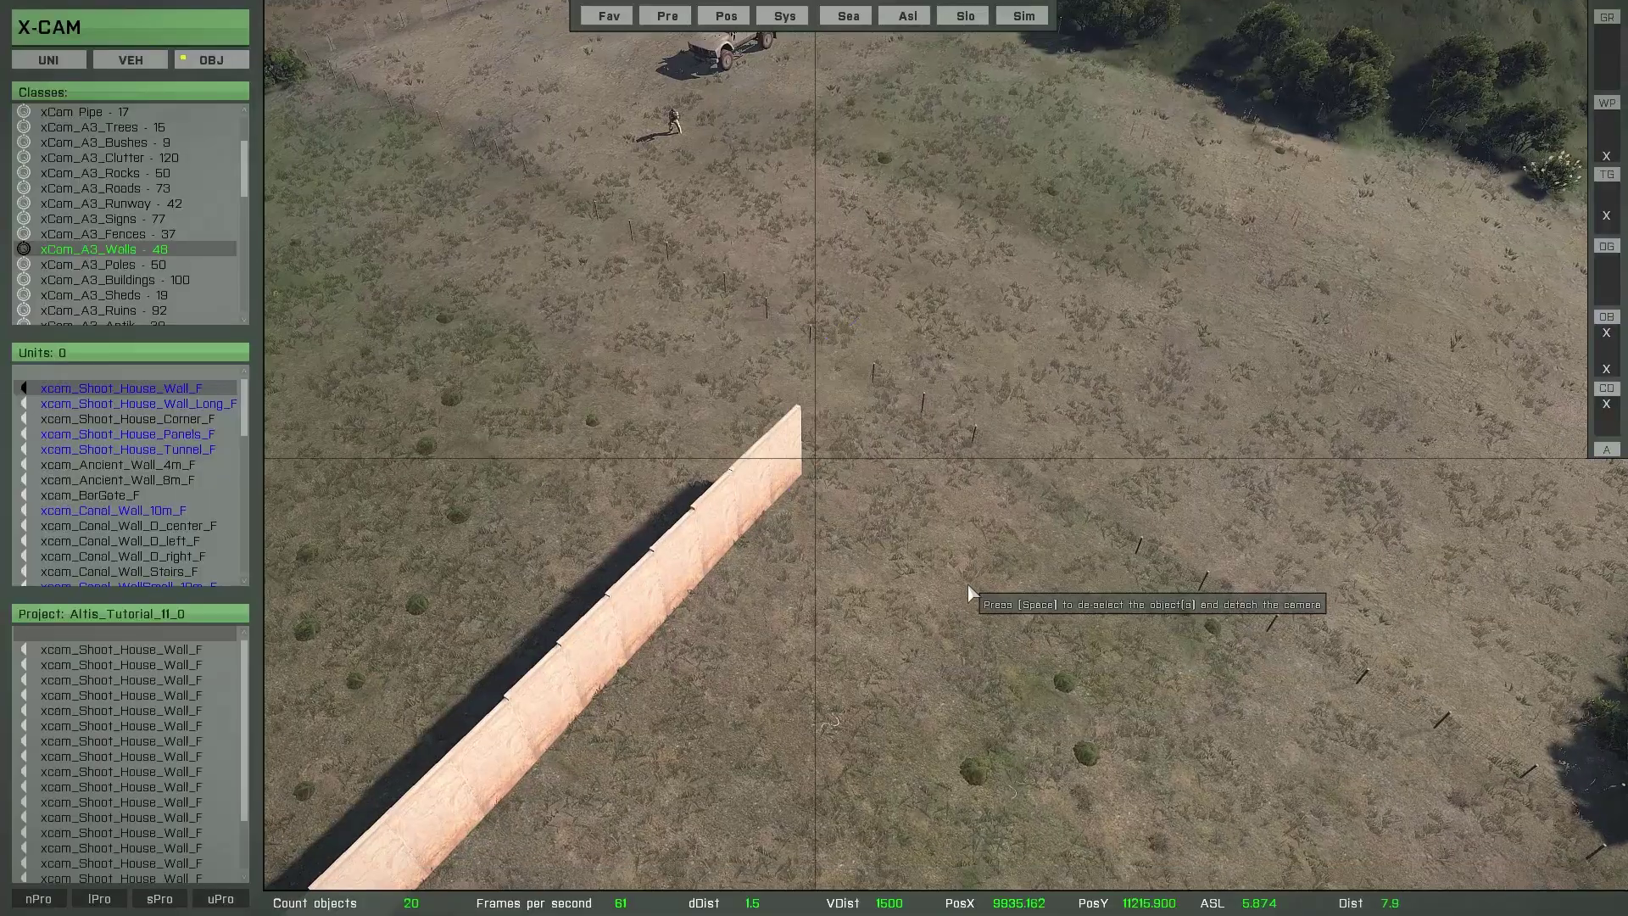